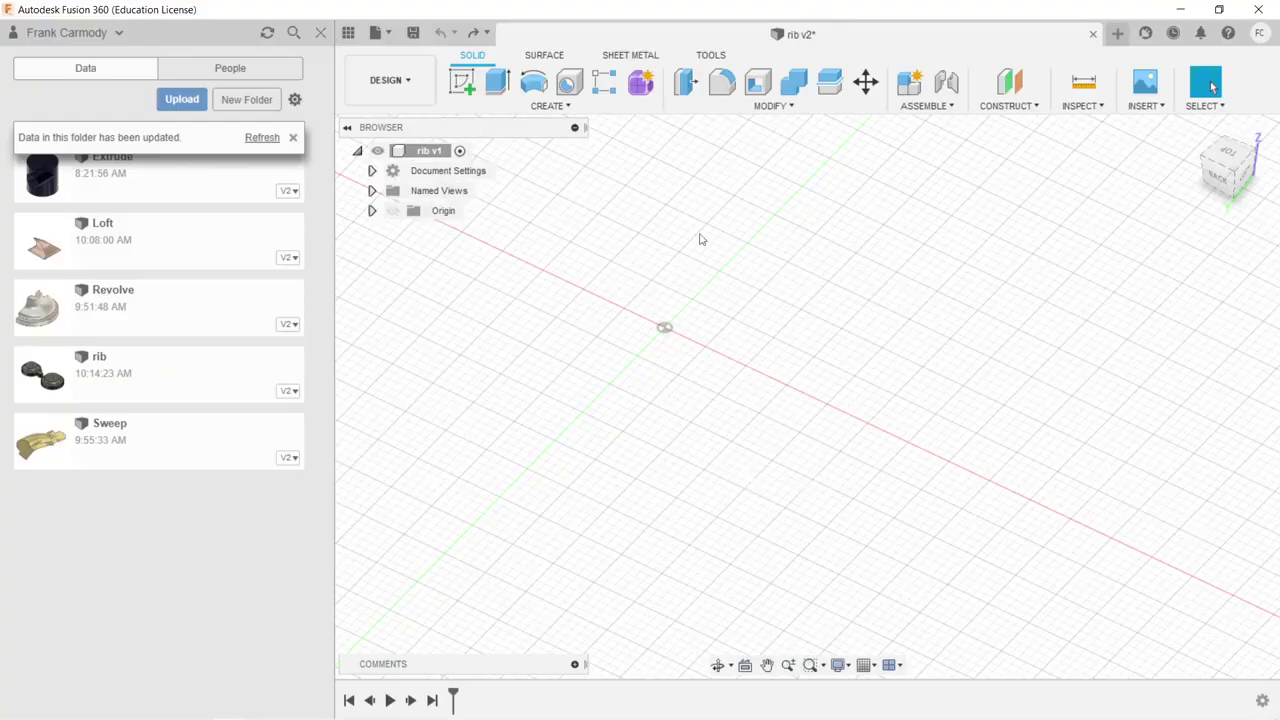
Start Sketch1 on the side-facing origin plane
left_click(463, 84)
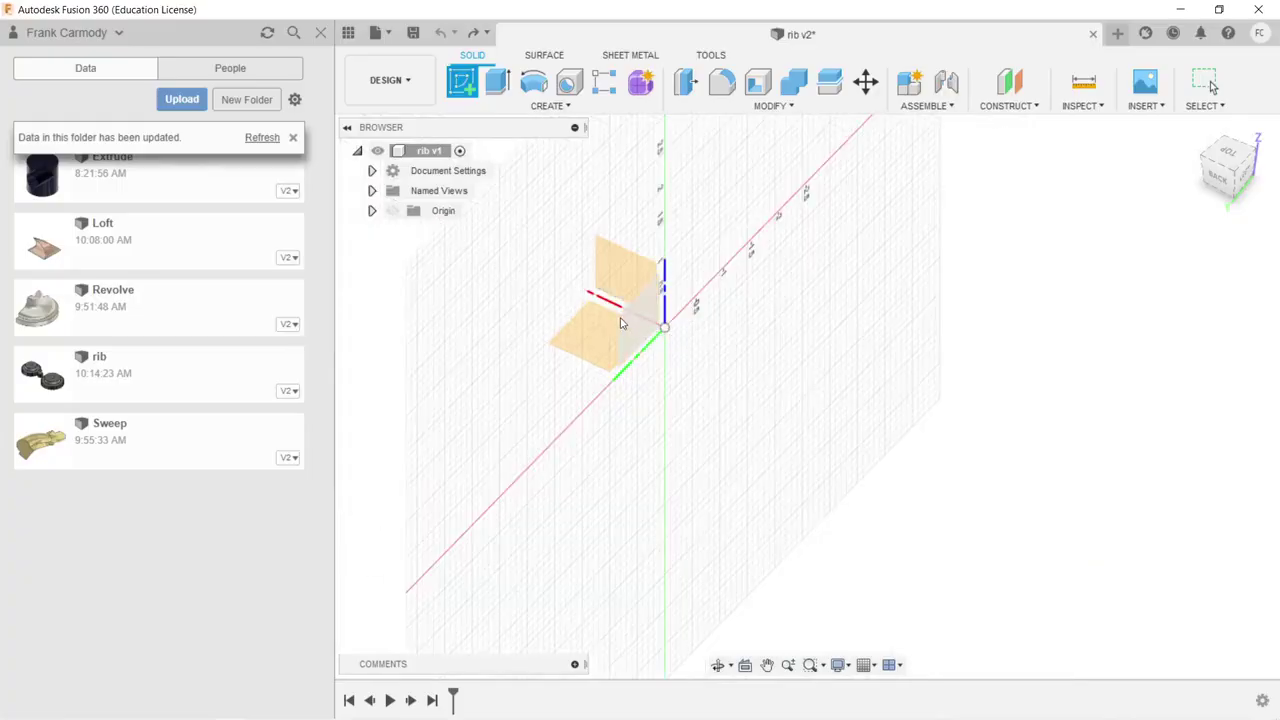
left_click(631, 331)
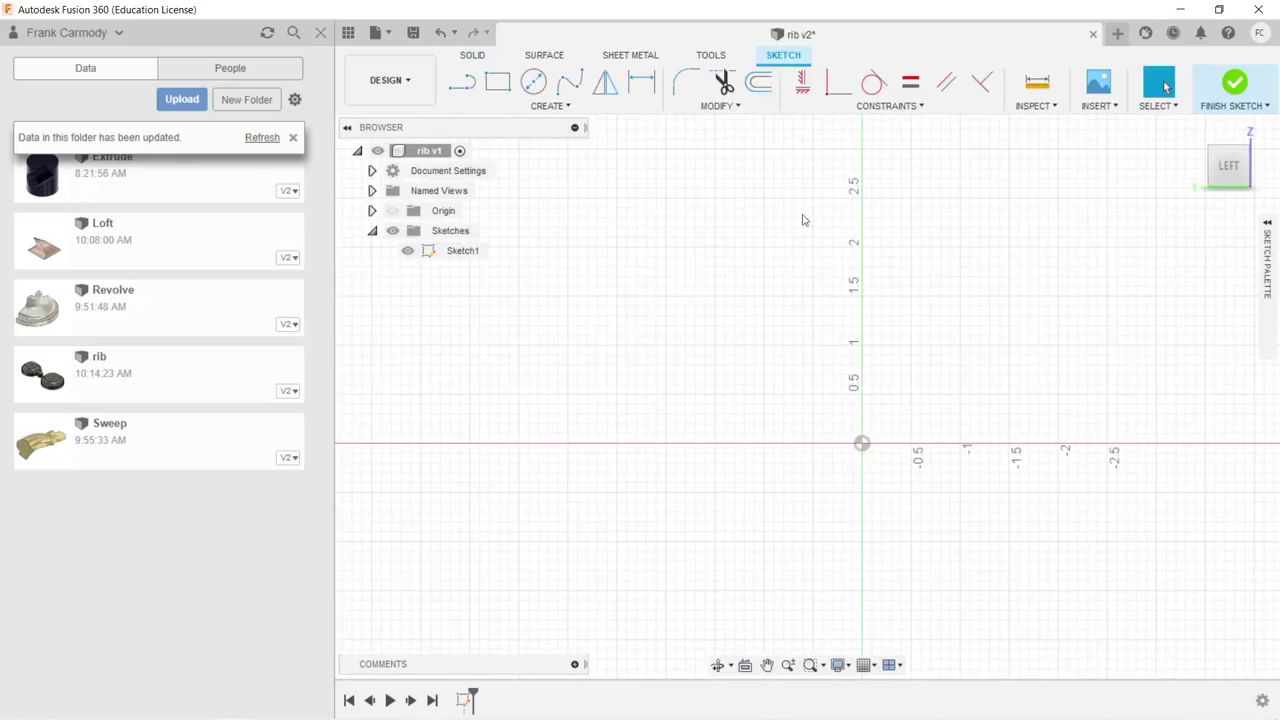
Draw two overlapping rectangles from the origin, one long horizontal bar and one tall vertical bar
left_click(498, 81)
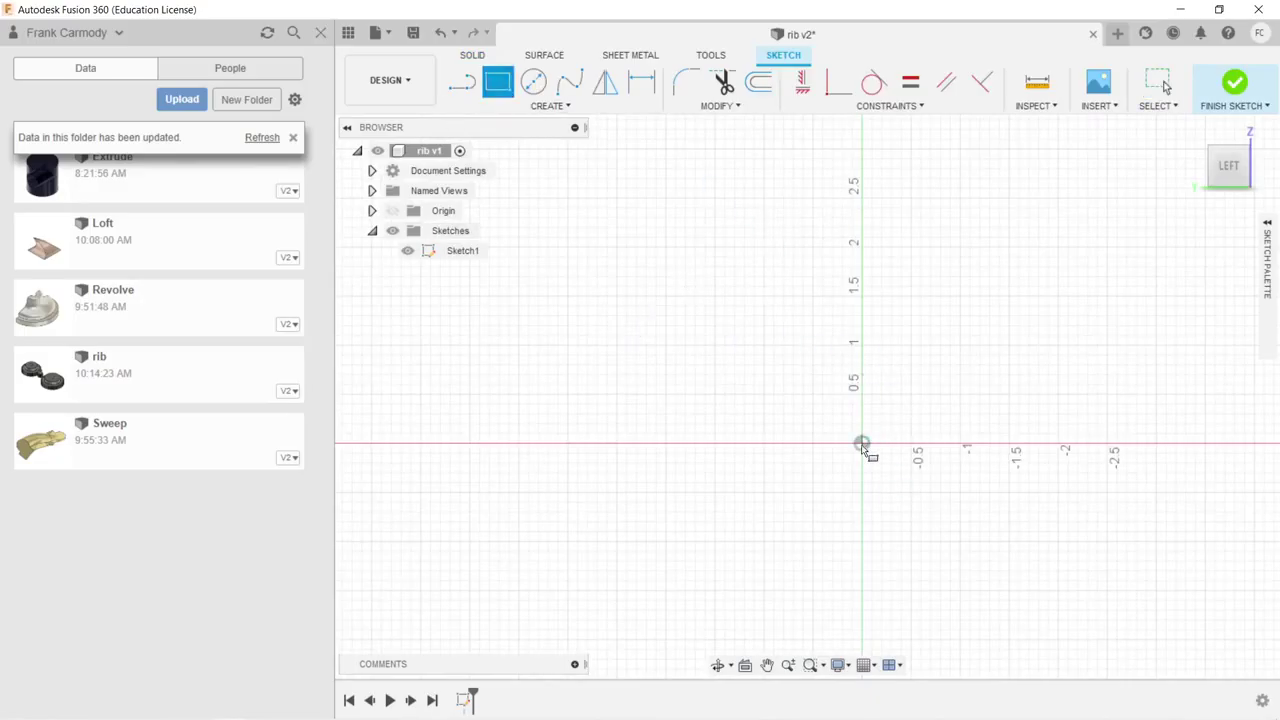
left_click(861, 445)
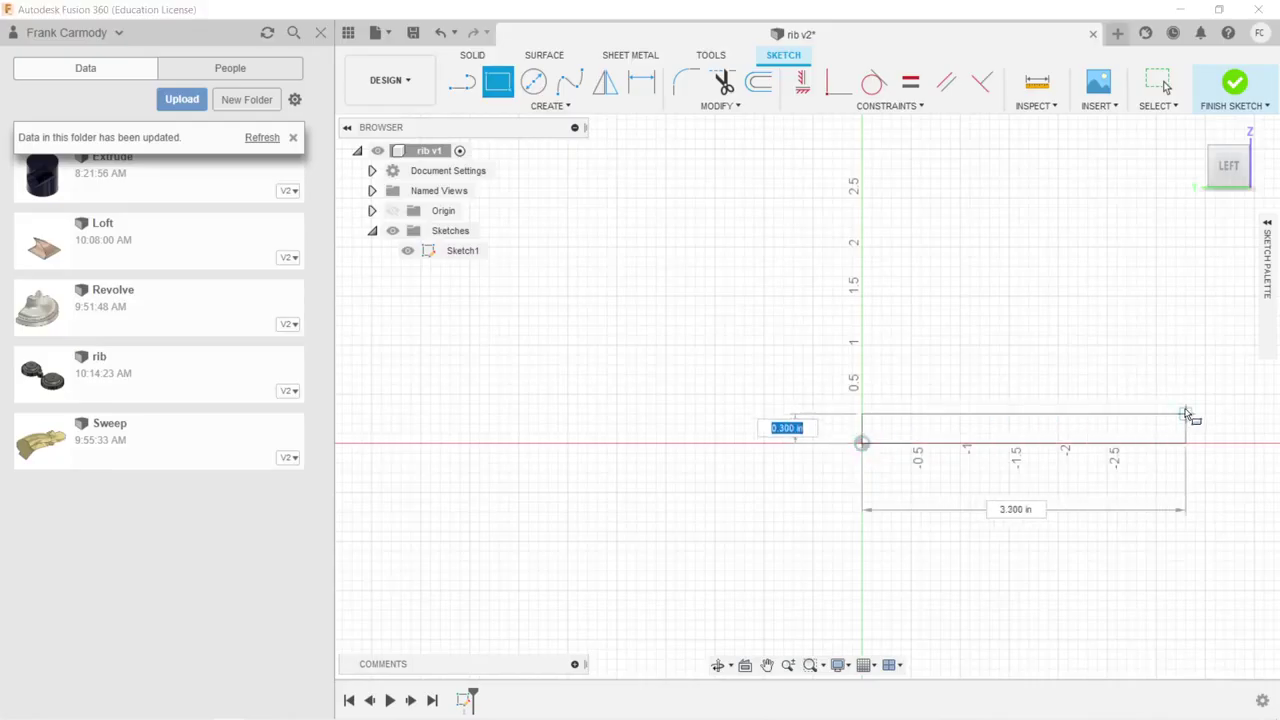
left_click(1188, 414)
left_click(861, 444)
left_click(893, 180)
Dimension the vertical bar 0.25 in wide and 6 in tall
key("d")
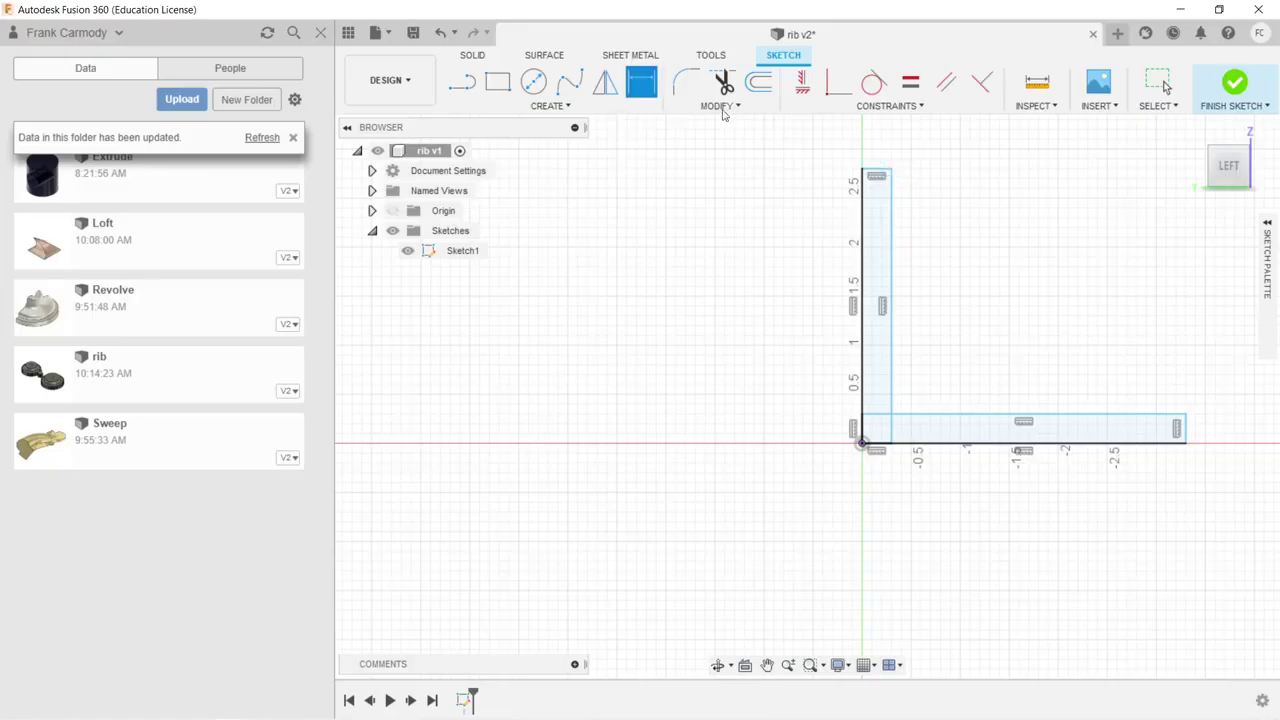
left_click(875, 172)
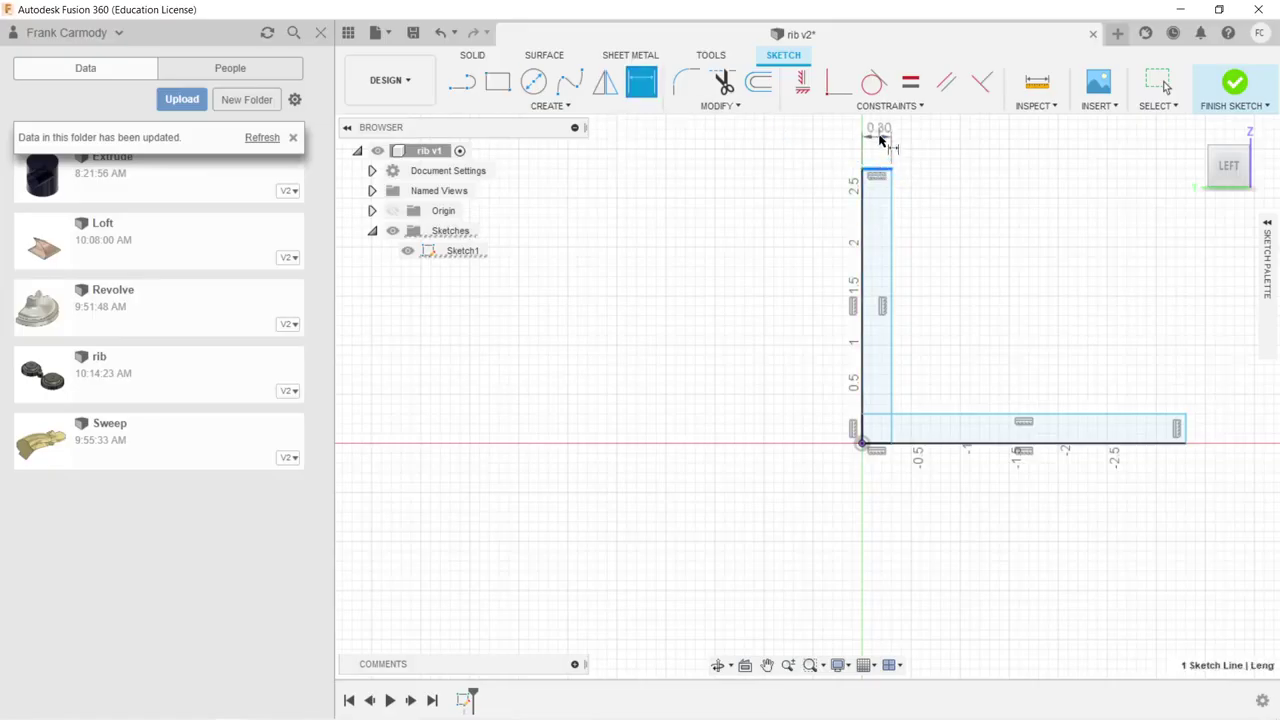
left_click(881, 140)
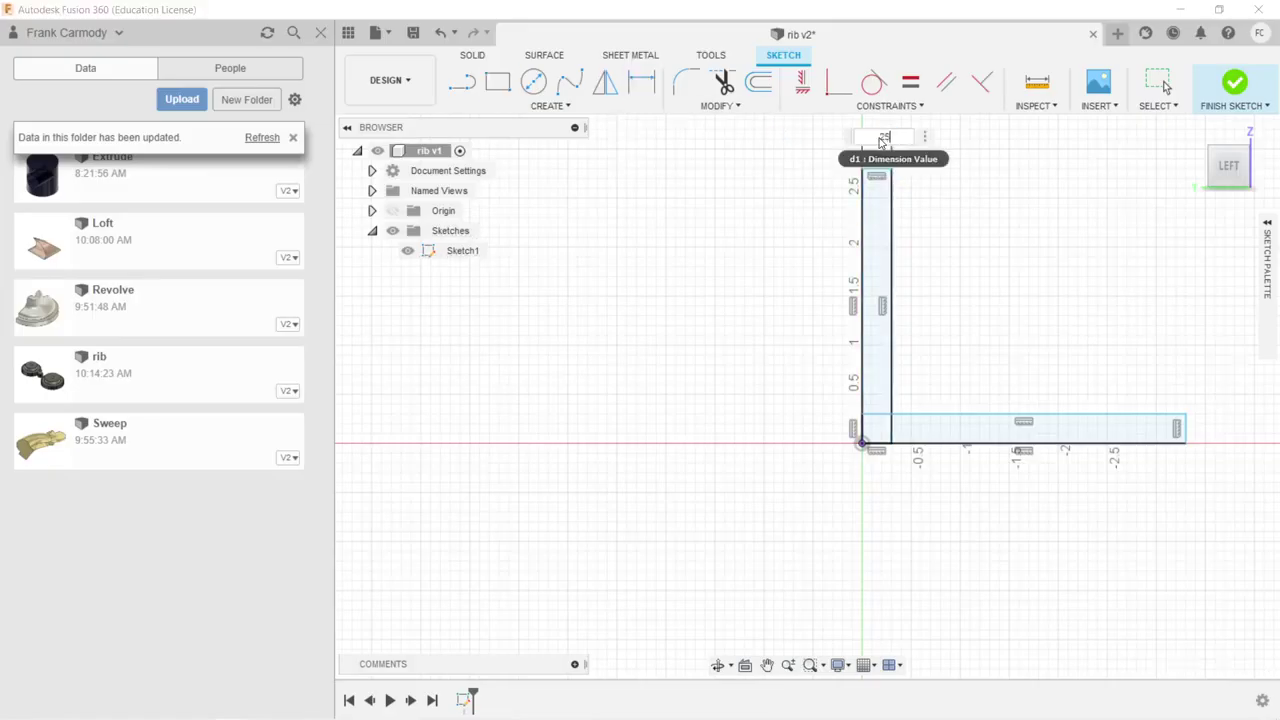
type(".25")
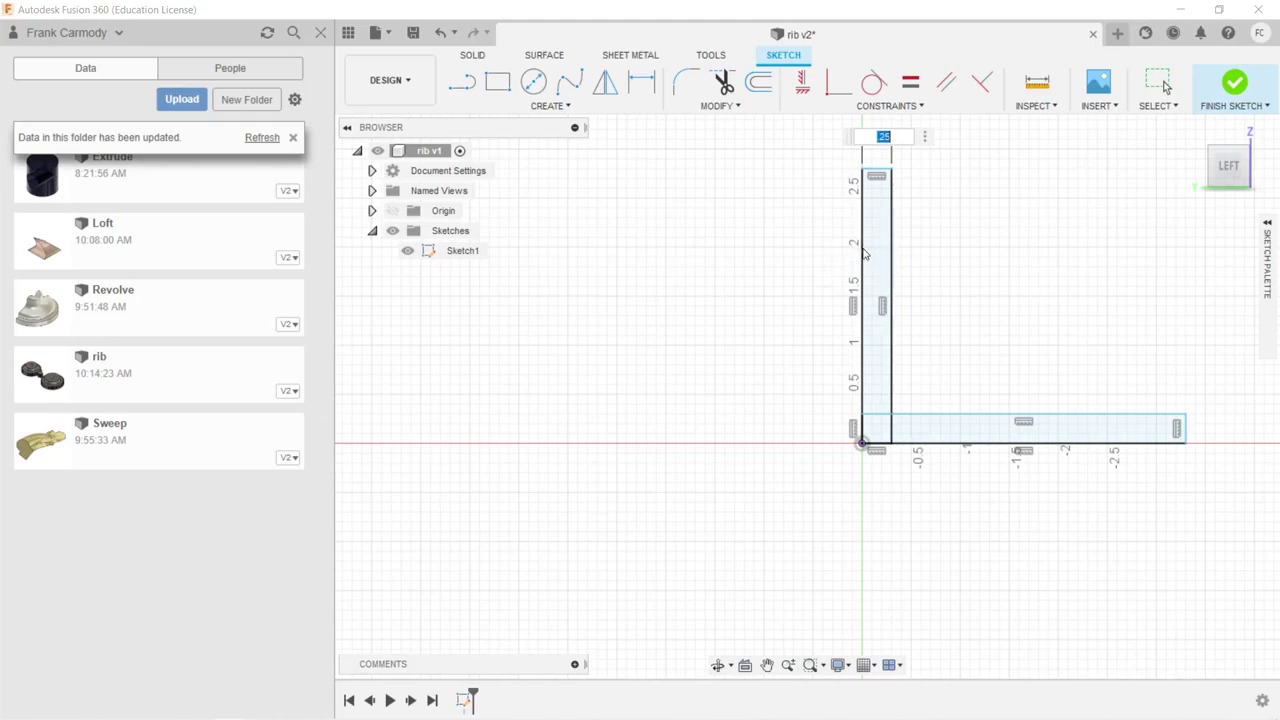
key("Return")
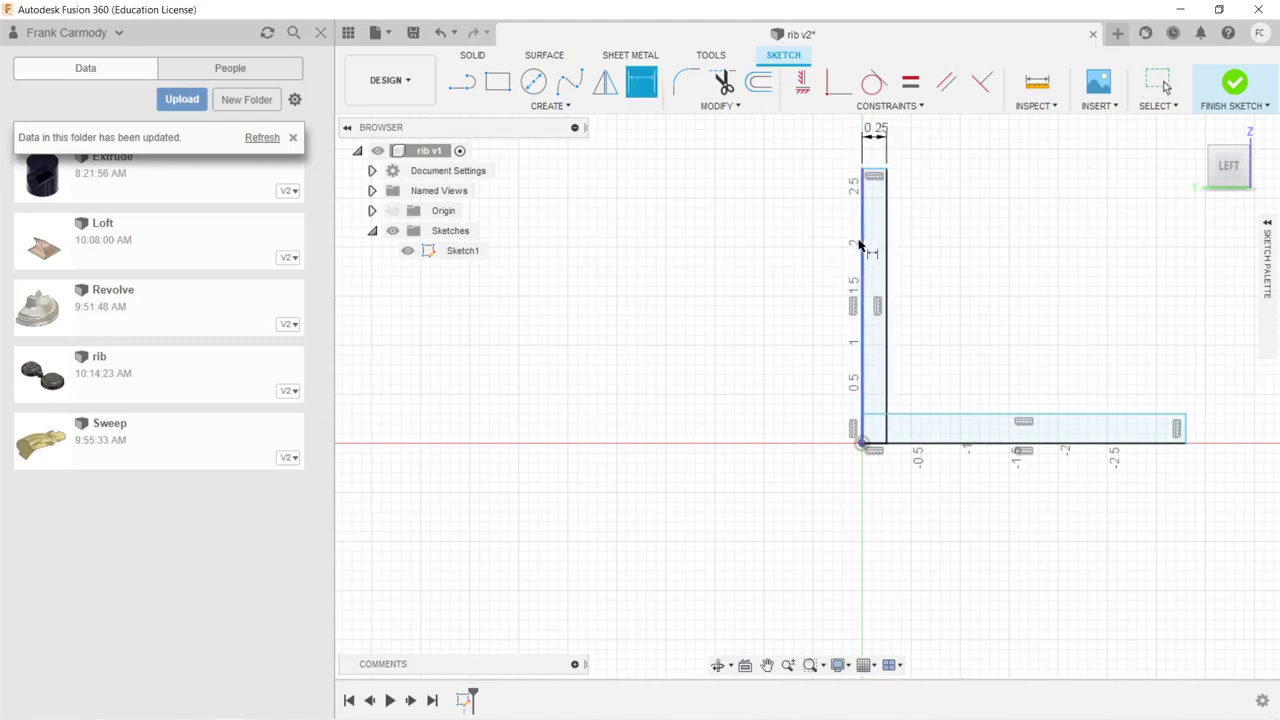
left_click(861, 288)
left_click(755, 287)
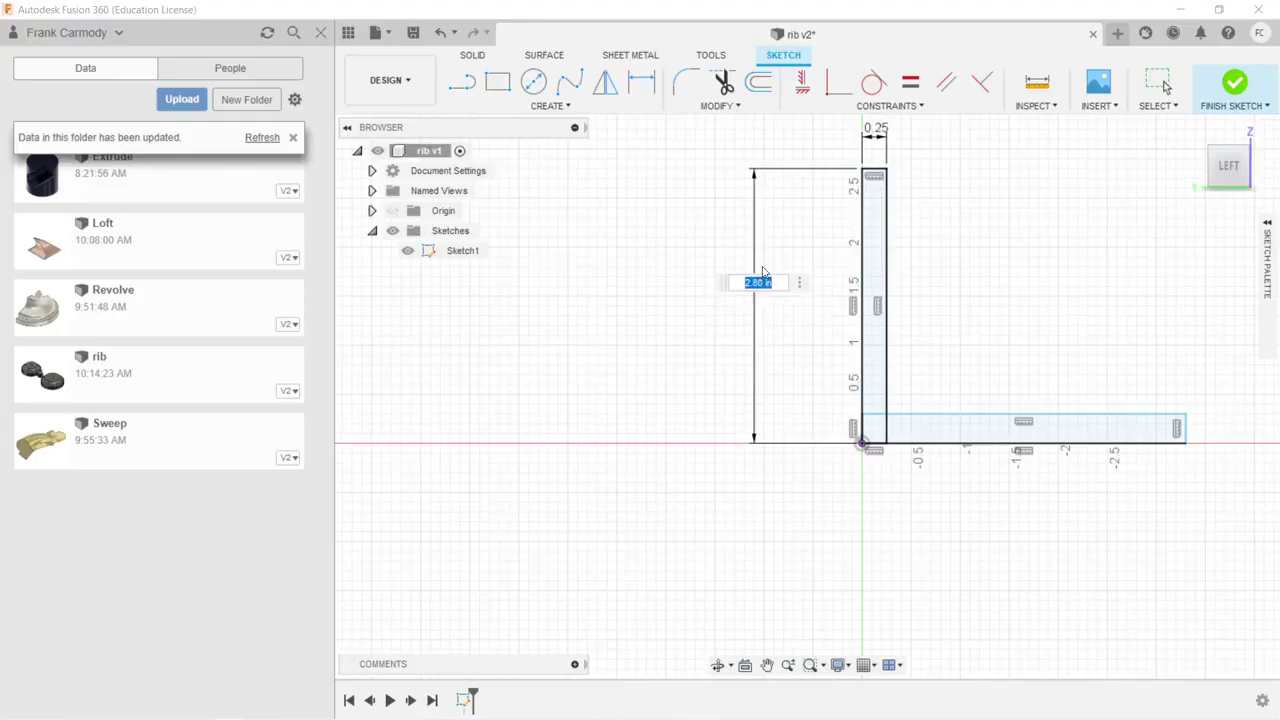
type("6")
key("Return")
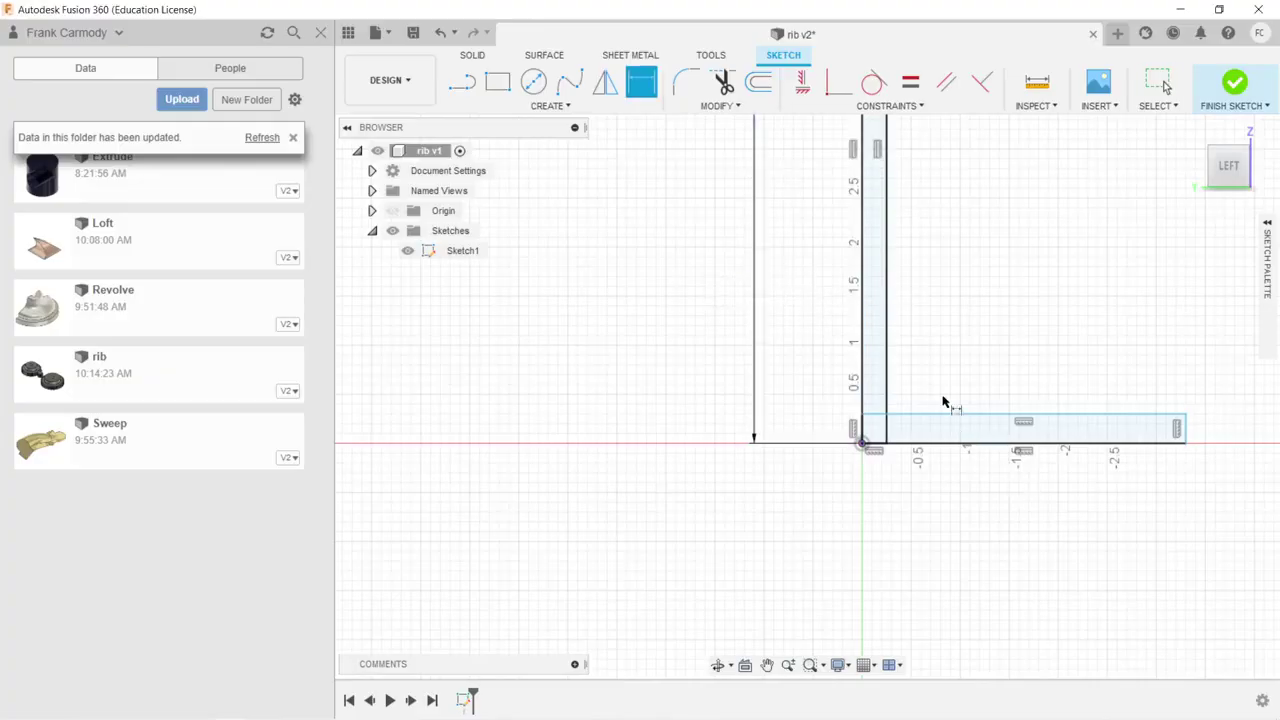
Dimension the horizontal bar's length and set its thickness equal to d1
scroll(1040, 410, "down", 2)
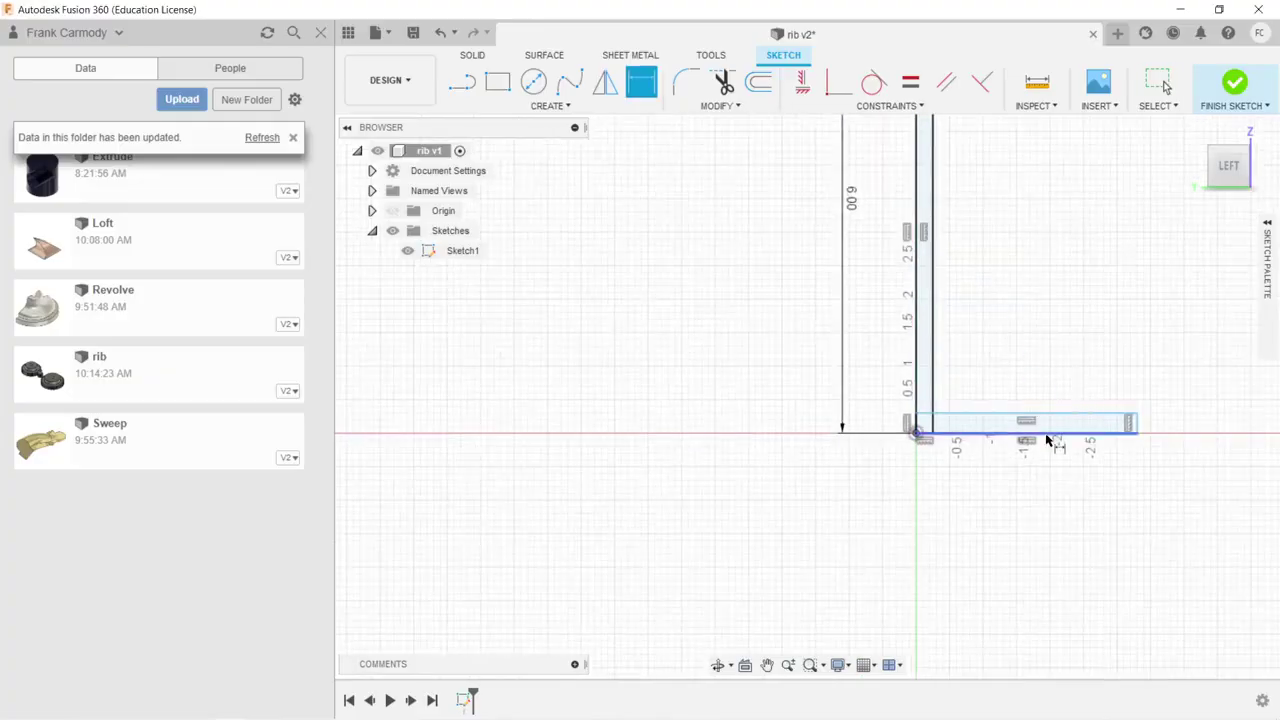
left_click(1050, 430)
left_click(1029, 530)
type("2")
key("Return")
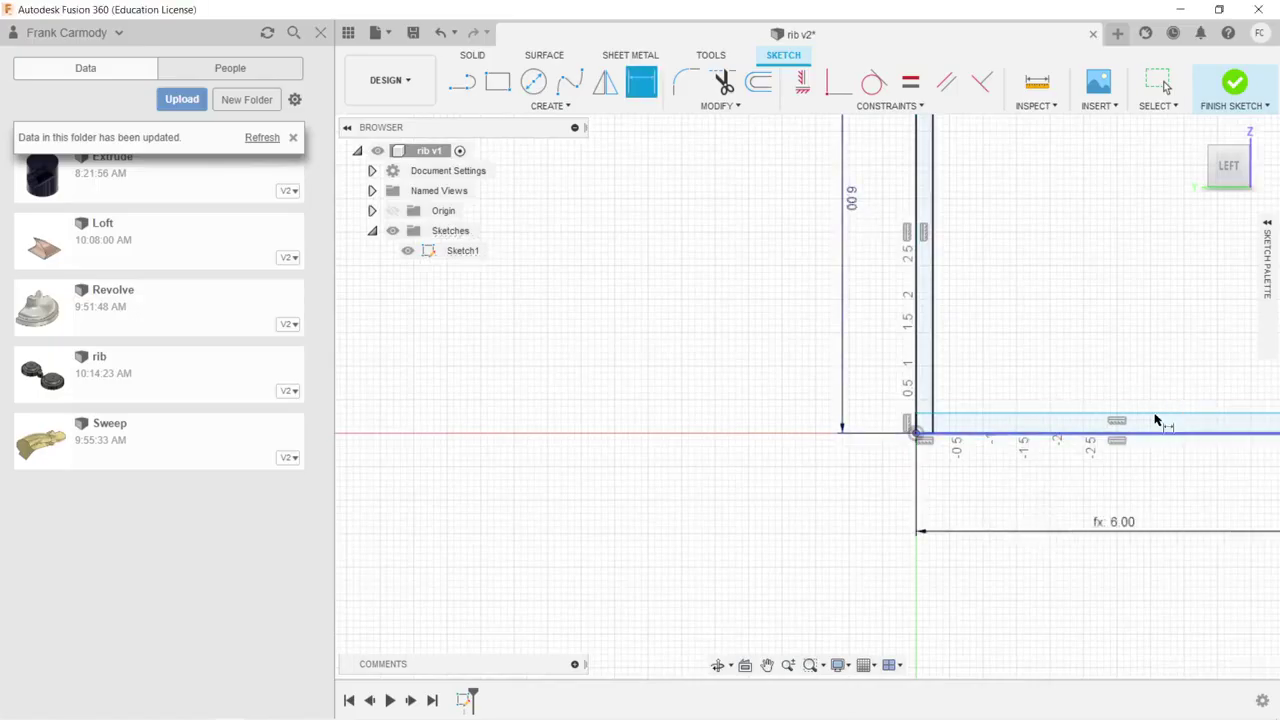
key("F6")
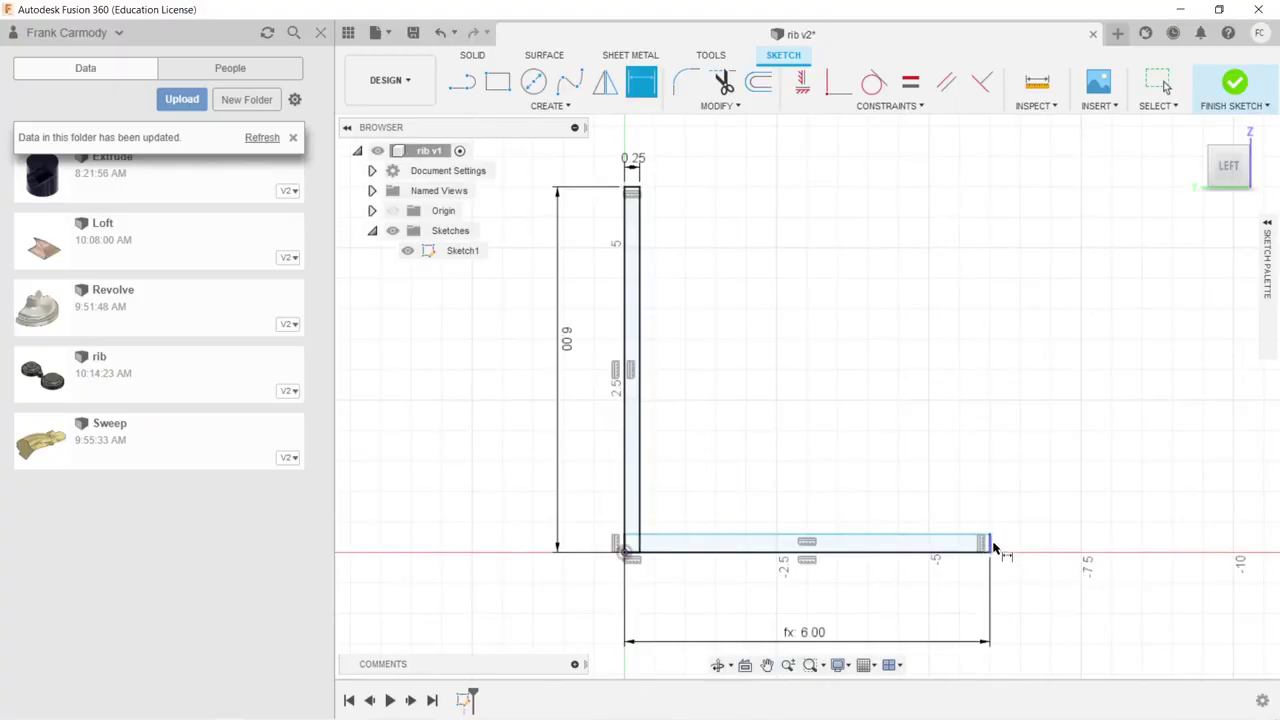
left_click(1045, 533)
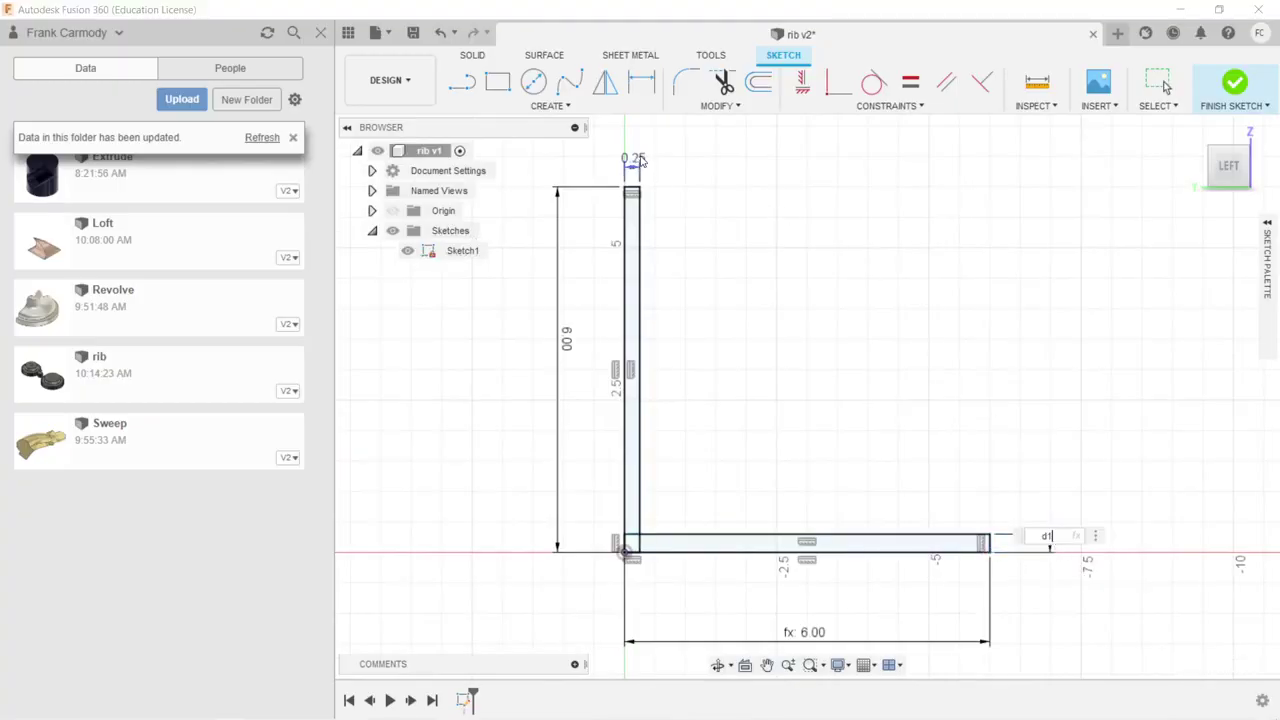
type("d1")
key("Return")
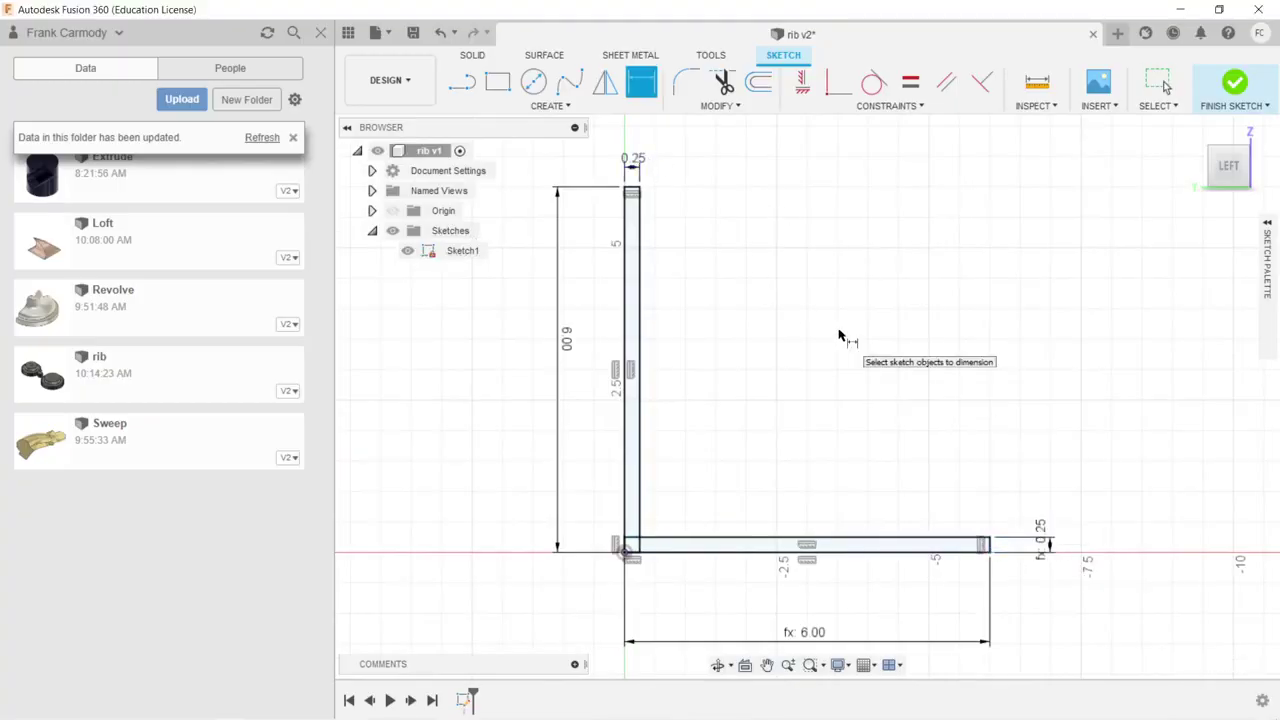
Trim the overlapping line at the inner corner and finish the sketch
left_click(722, 82)
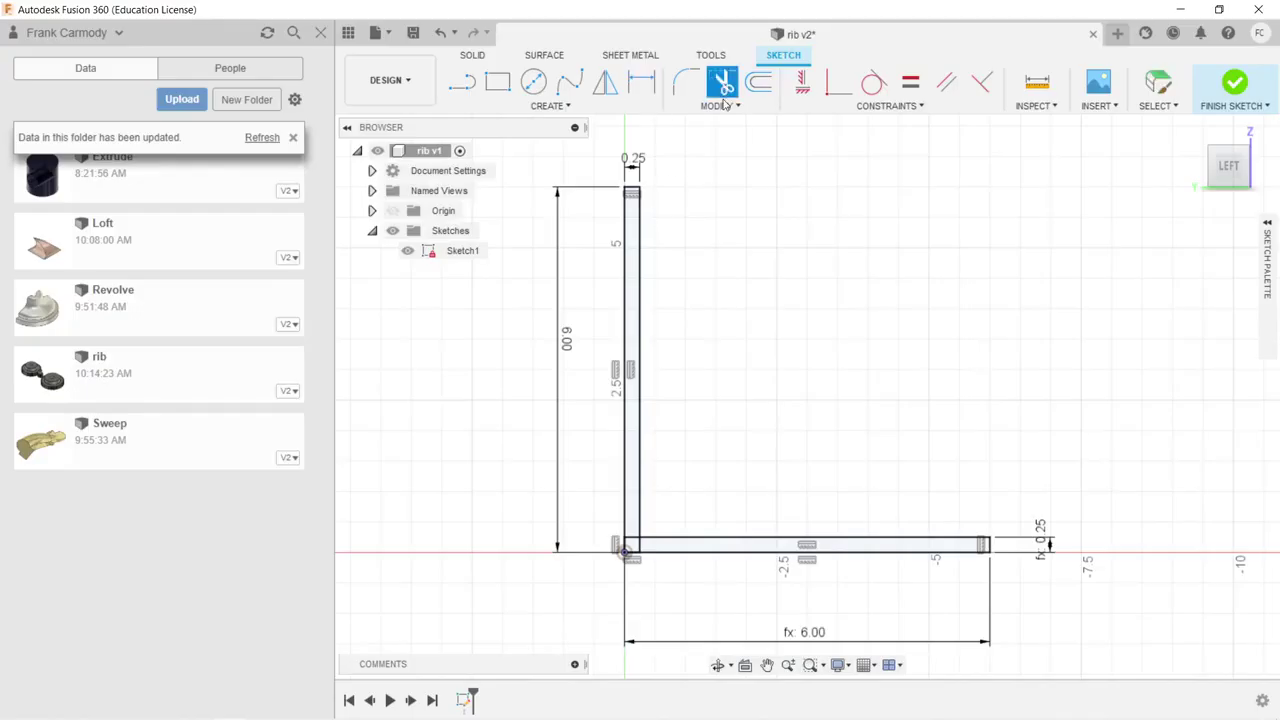
left_click(632, 537)
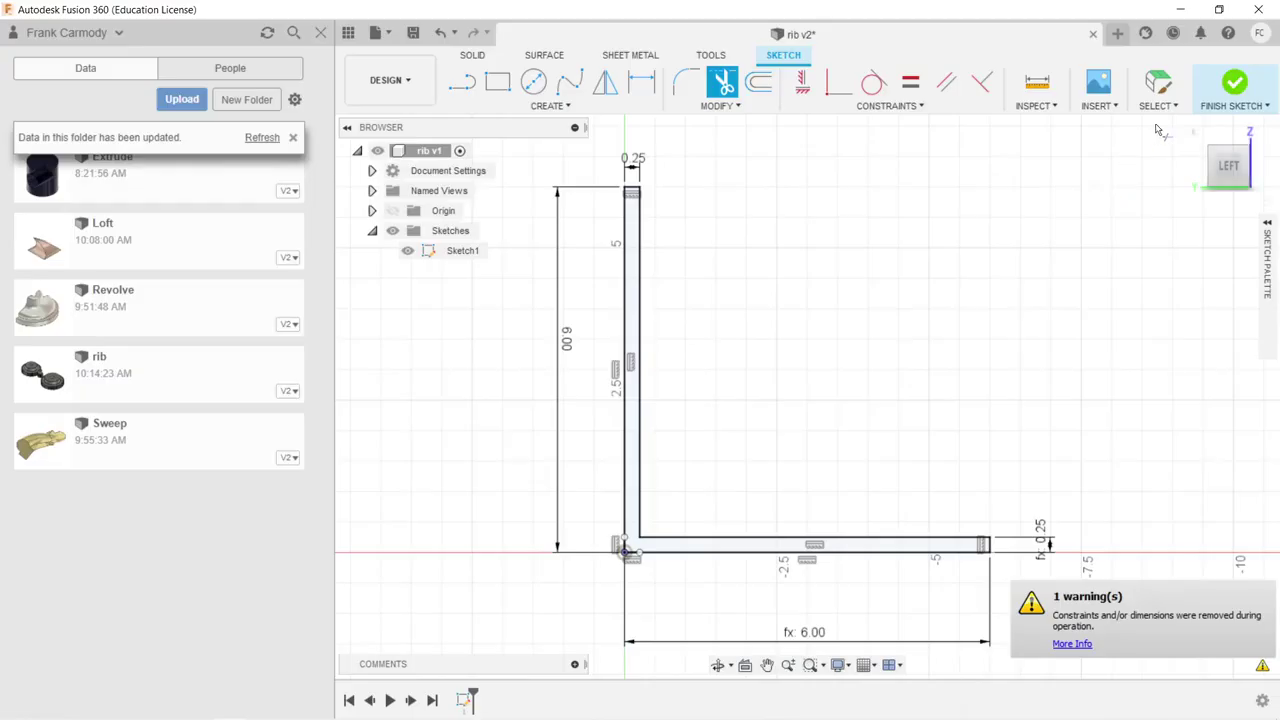
left_click(1234, 82)
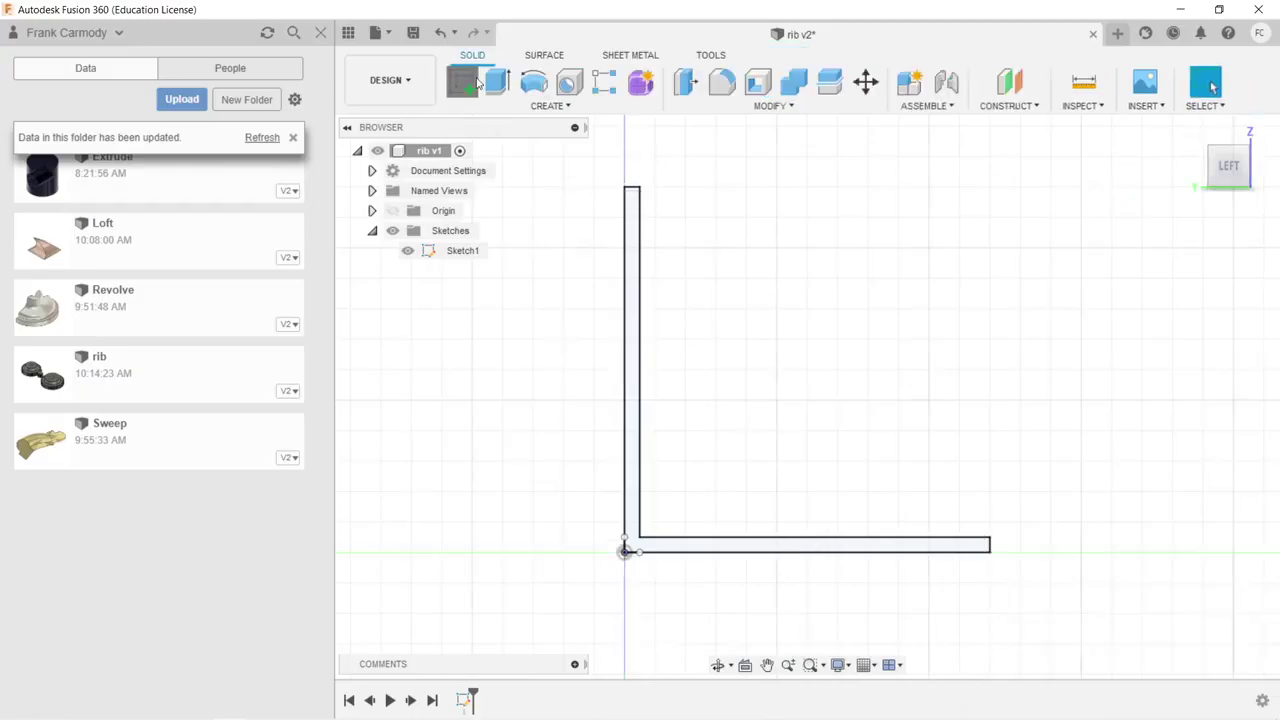
Extrude the L profile 12 in into the solid Body1
left_click(497, 82)
left_click(633, 447)
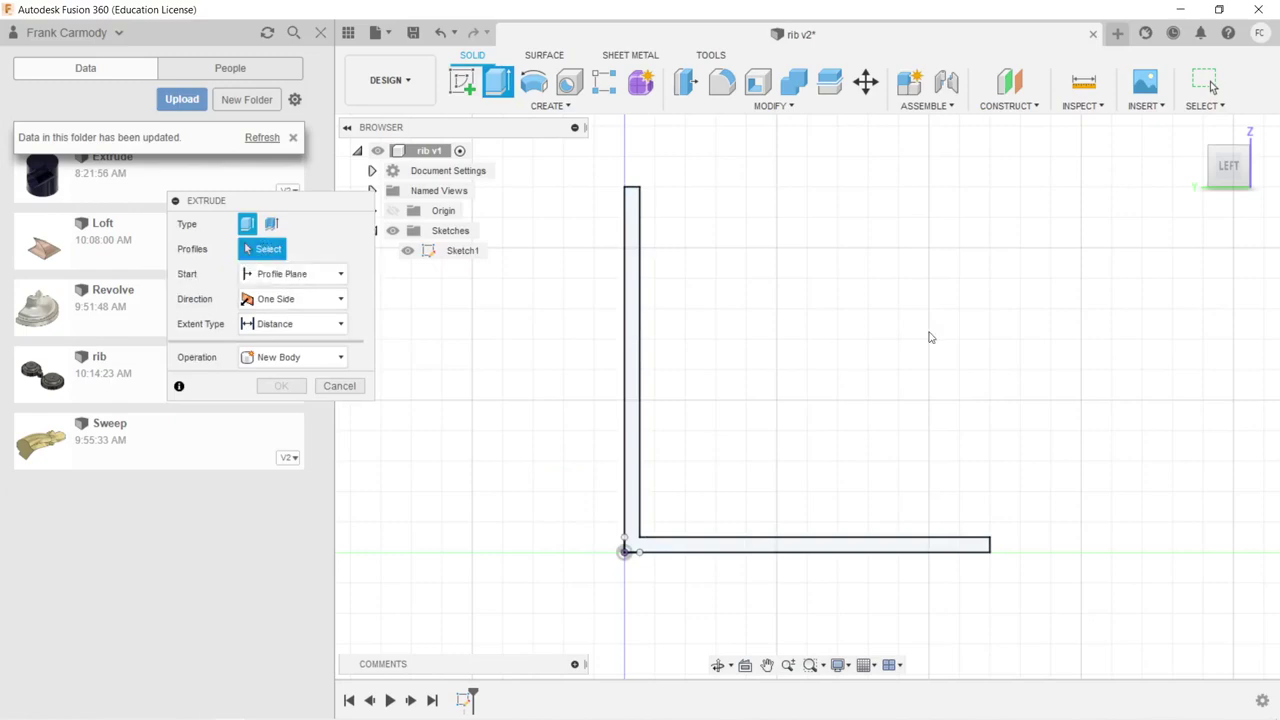
left_click(633, 333)
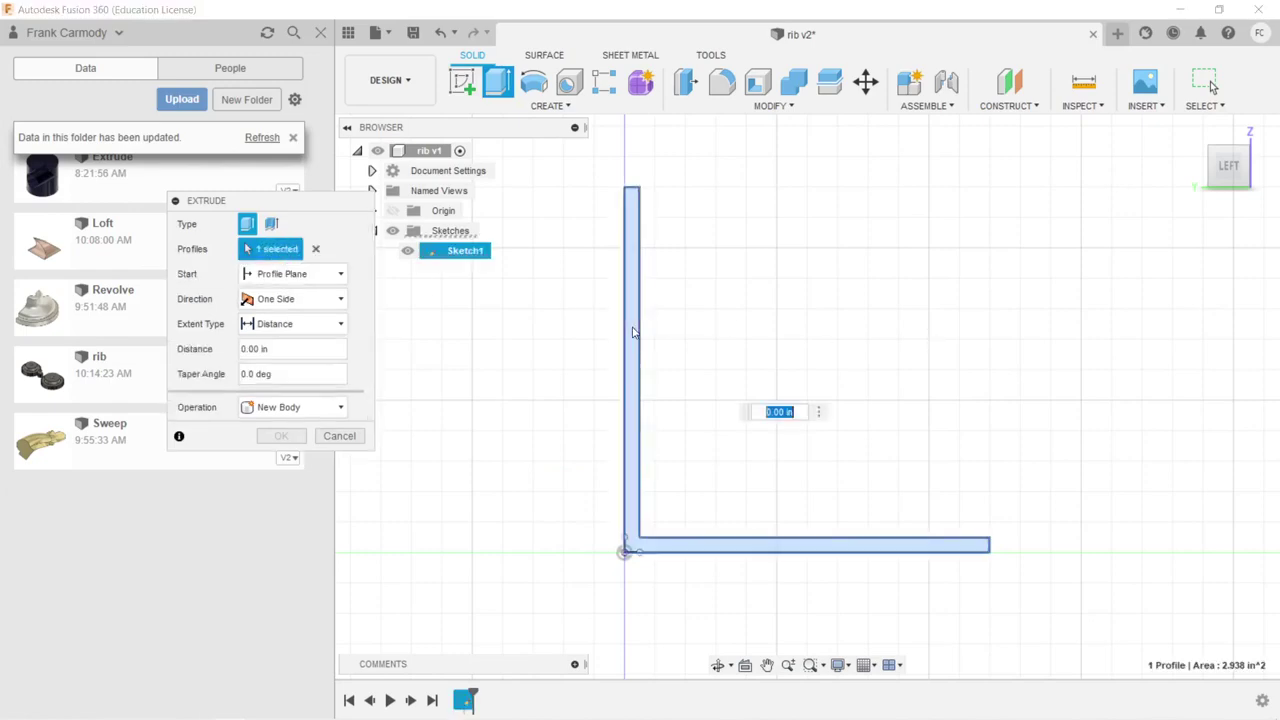
left_click(258, 348)
type("12")
key("Return")
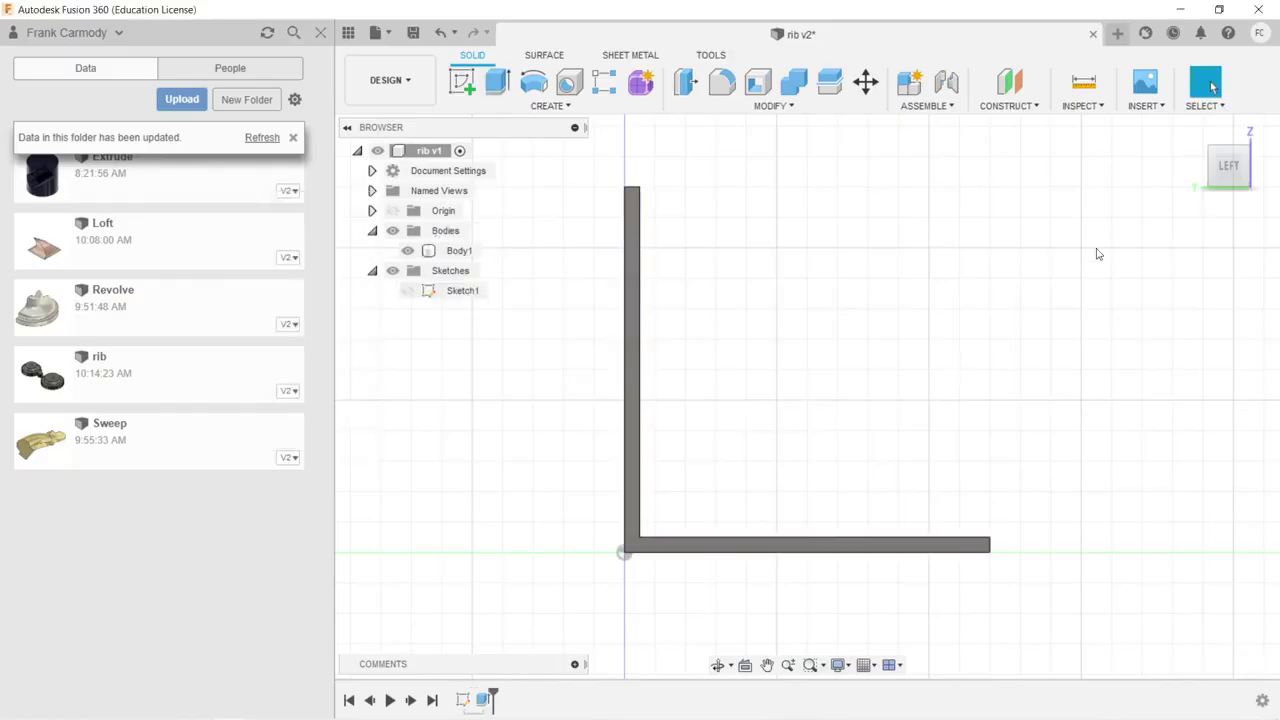
left_click(1228, 172)
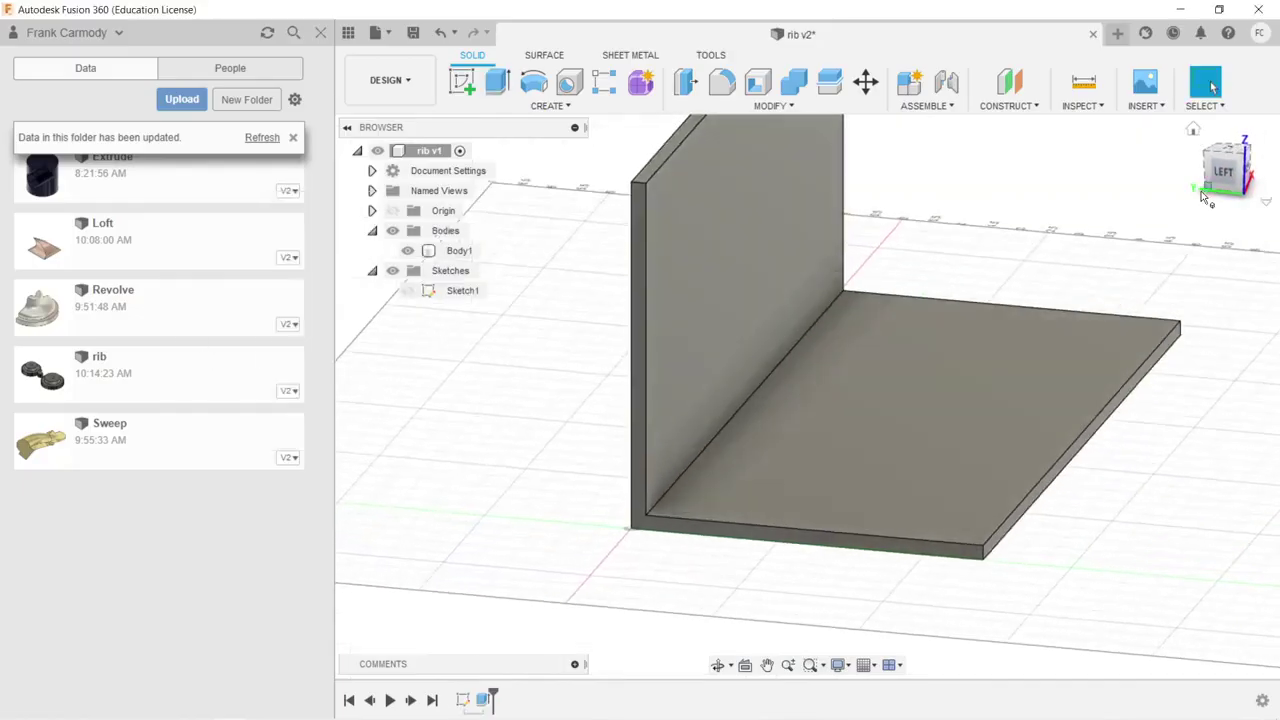
scroll(1060, 300, "up", 2)
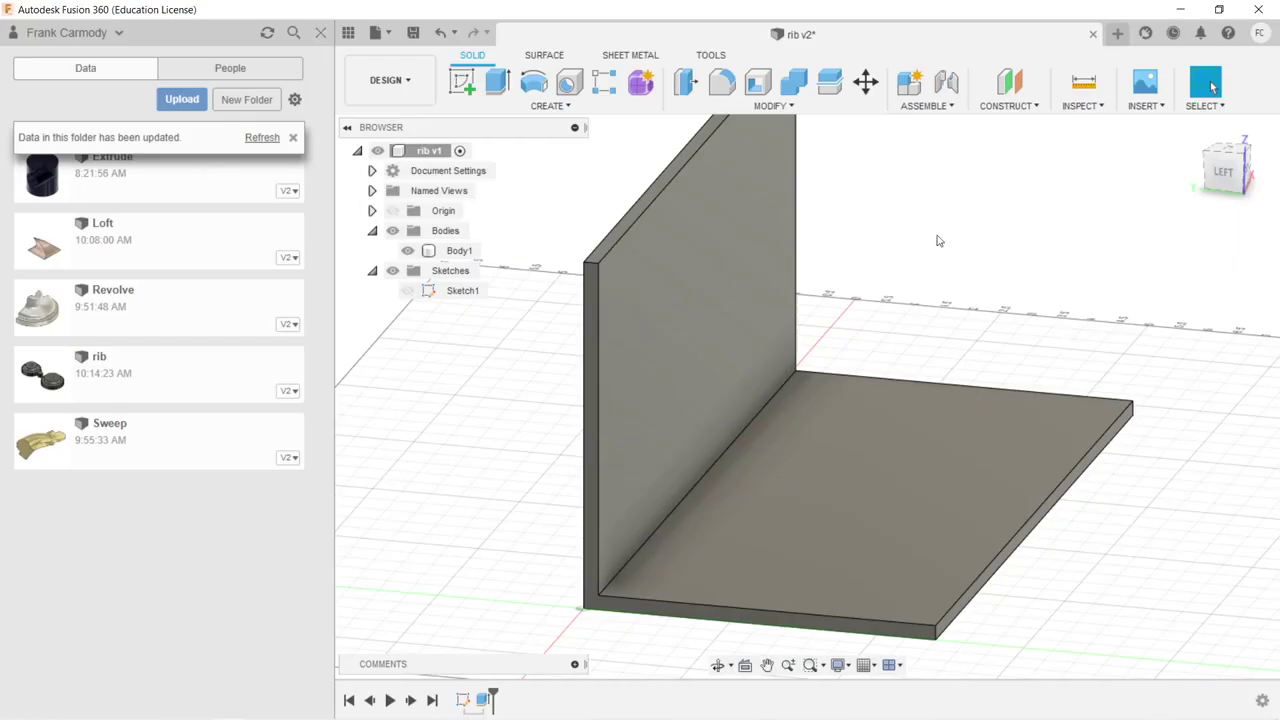
mouse_move(1227, 175)
left_mouse_down()
mouse_move(1157, 229)
mouse_move(1106, 349)
left_mouse_up()
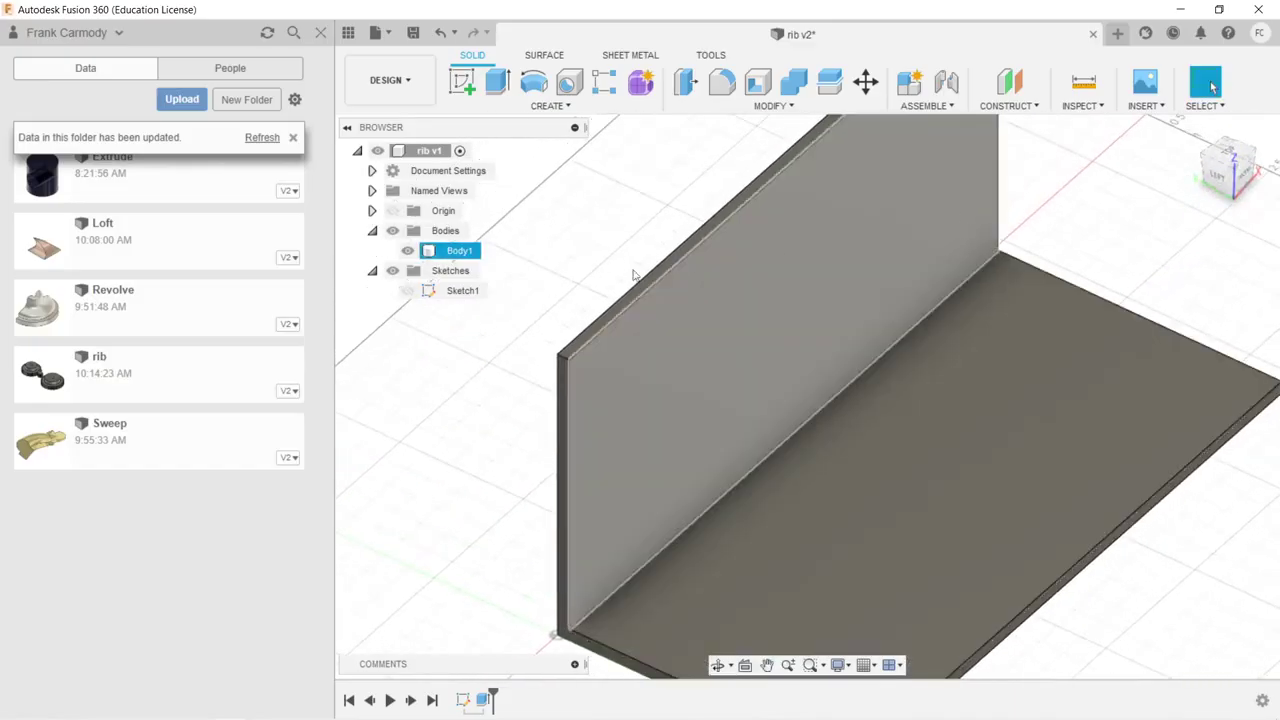
Create Plane1 as an offset plane 1 in from the YZ origin plane
left_click(1006, 72)
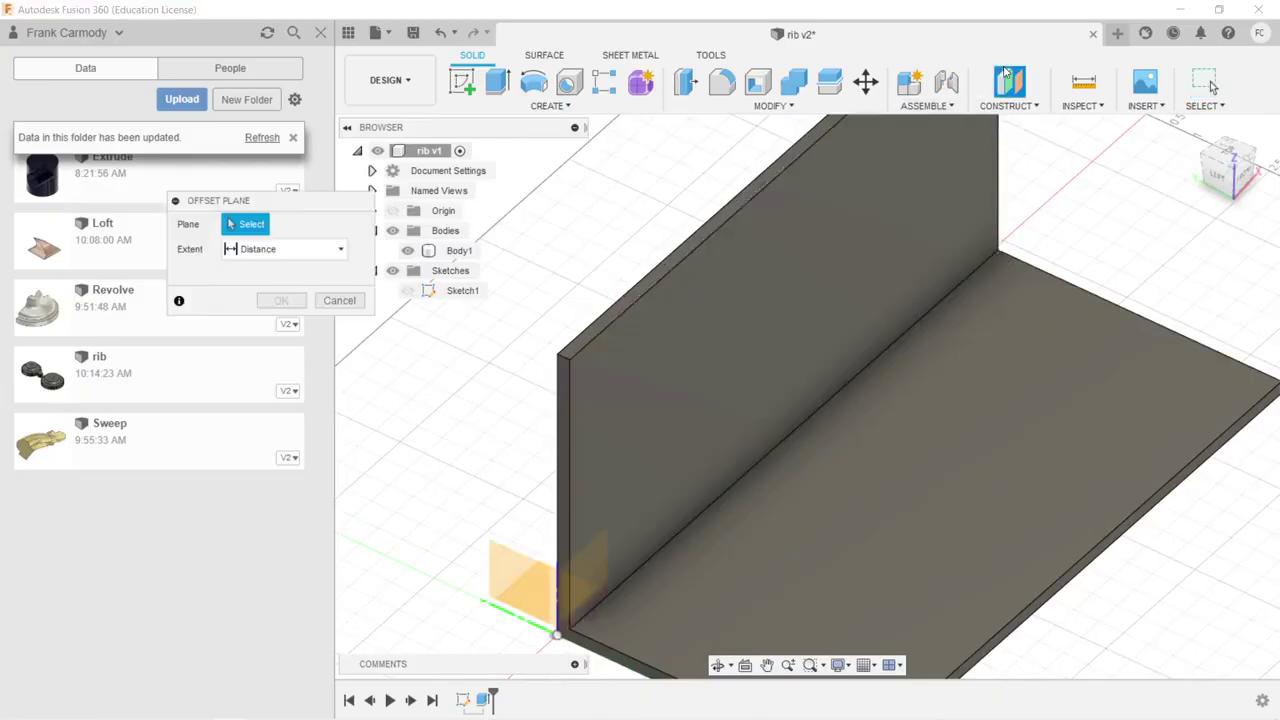
left_click(1036, 106)
left_click(1017, 124)
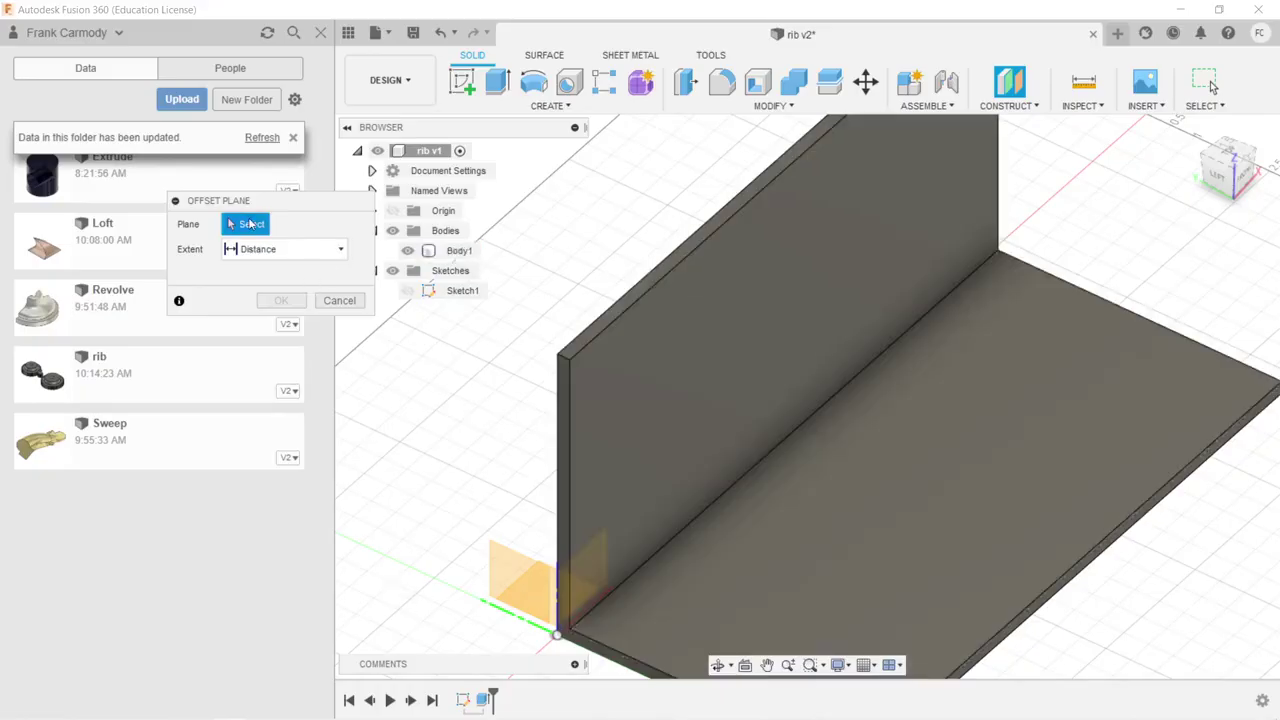
left_click(539, 609)
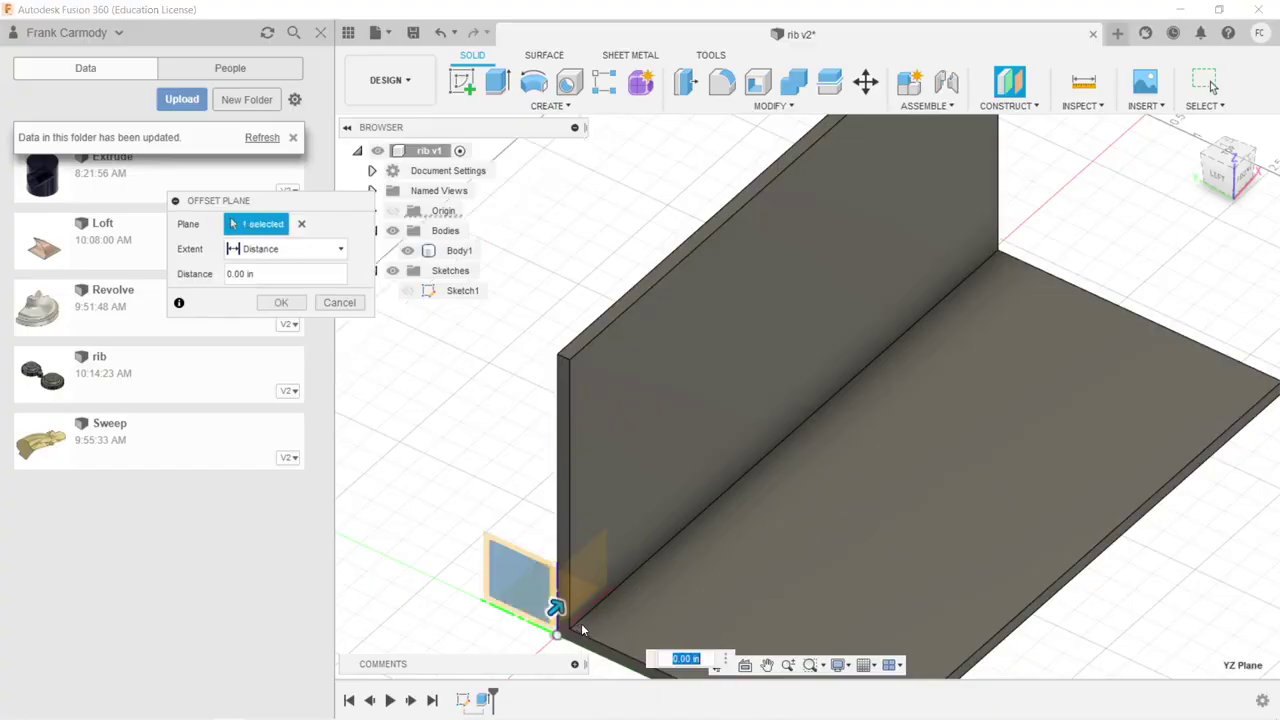
left_click_drag(691, 658, 658, 662)
type("1")
key("Return")
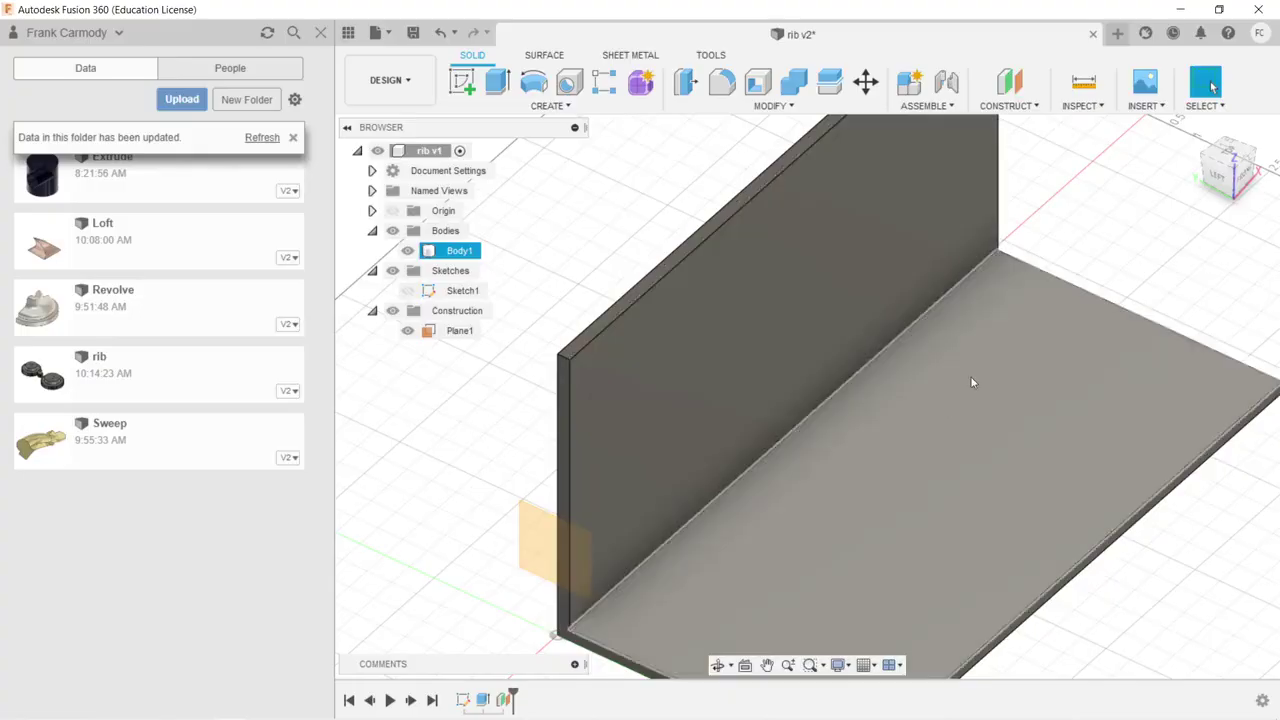
Start a new sketch, Sketch2, on Plane1
left_click(1243, 163)
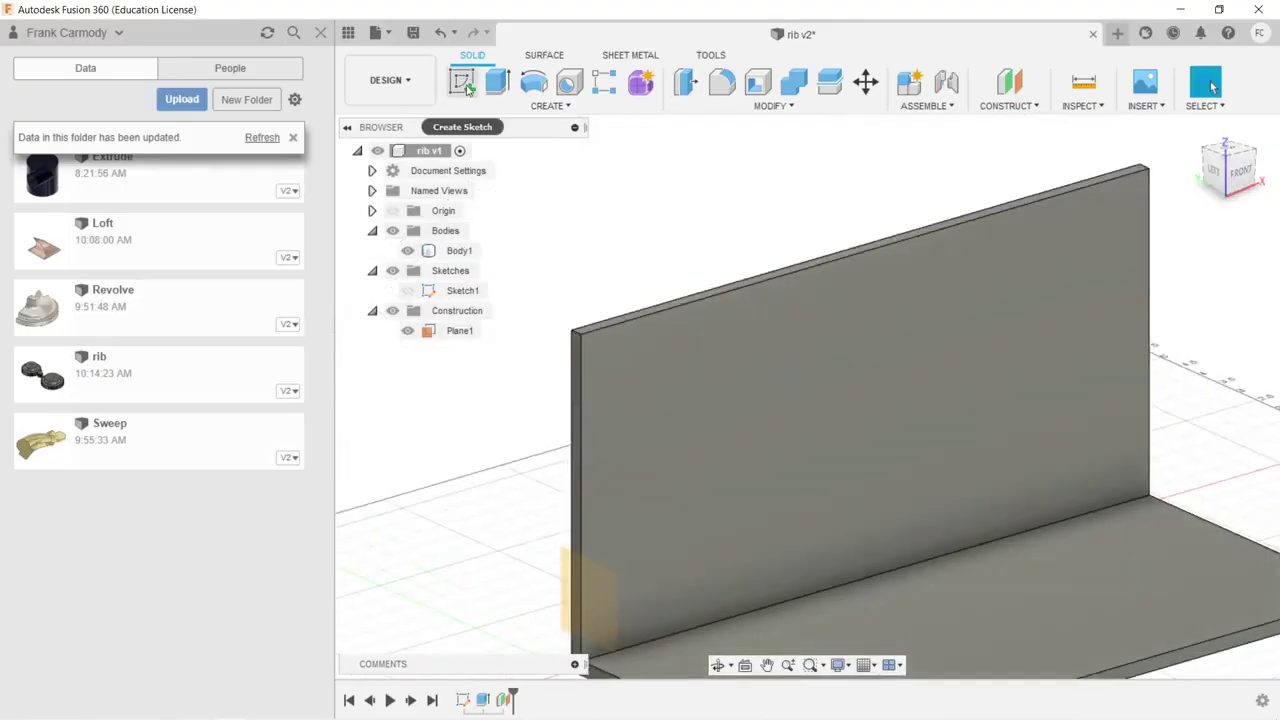
left_click(464, 84)
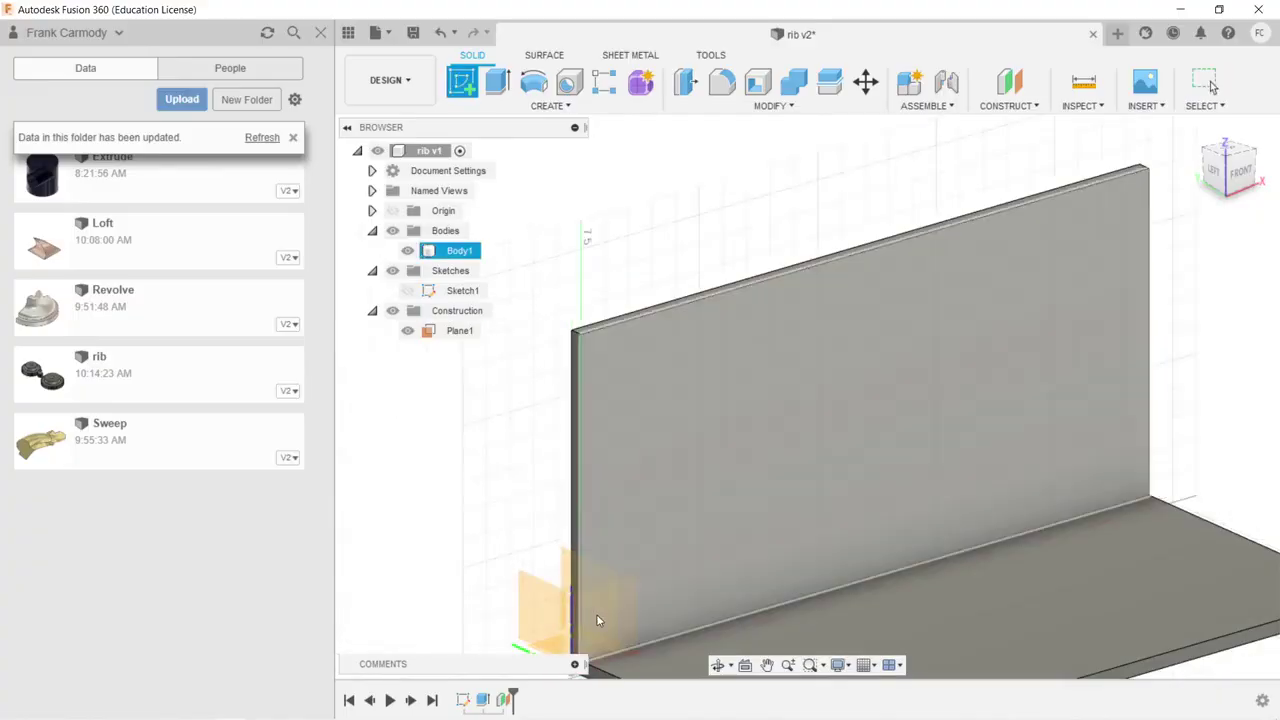
left_click(568, 568)
Look straight at the bracket's left side with the L profile centred in view
left_click_drag(1226, 168, 1250, 182)
left_click_drag(1165, 87, 1165, 87)
mouse_move(1238, 172)
left_mouse_down()
mouse_move(1257, 170)
mouse_move(1230, 165)
left_mouse_up()
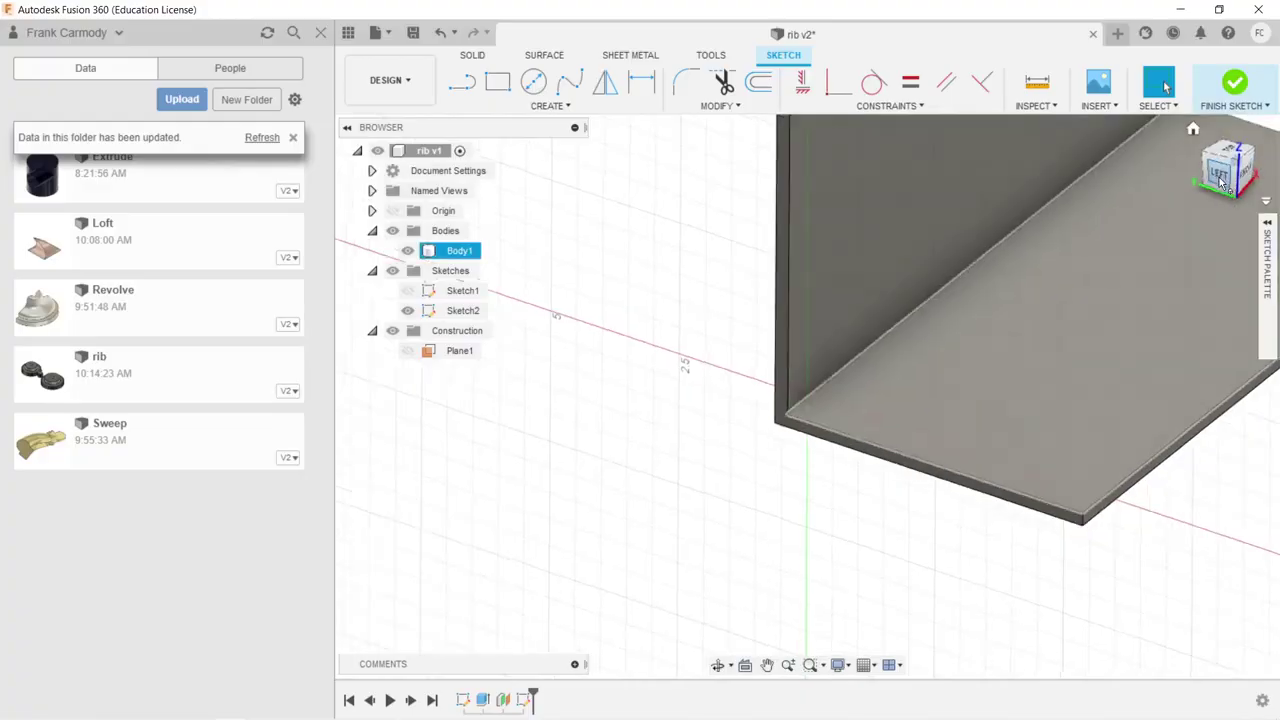
left_click(1220, 168)
middle_click_drag(1152, 197, 906, 352)
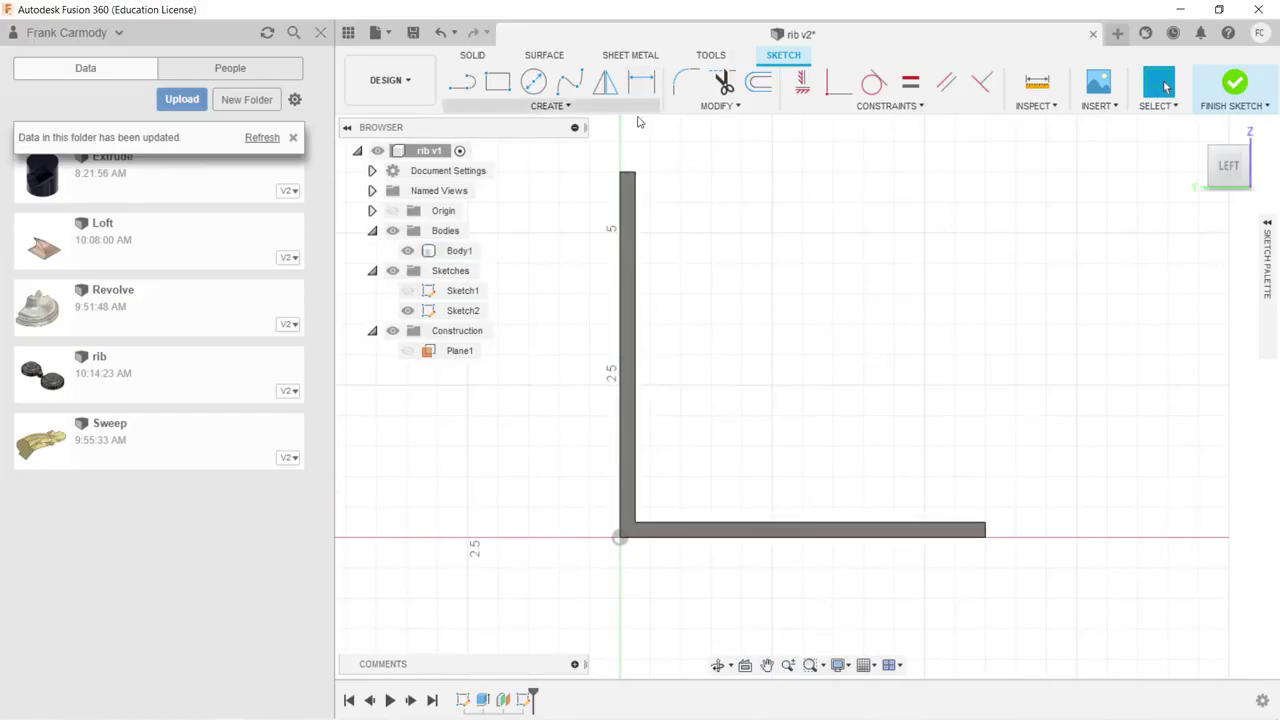
left_click(572, 88)
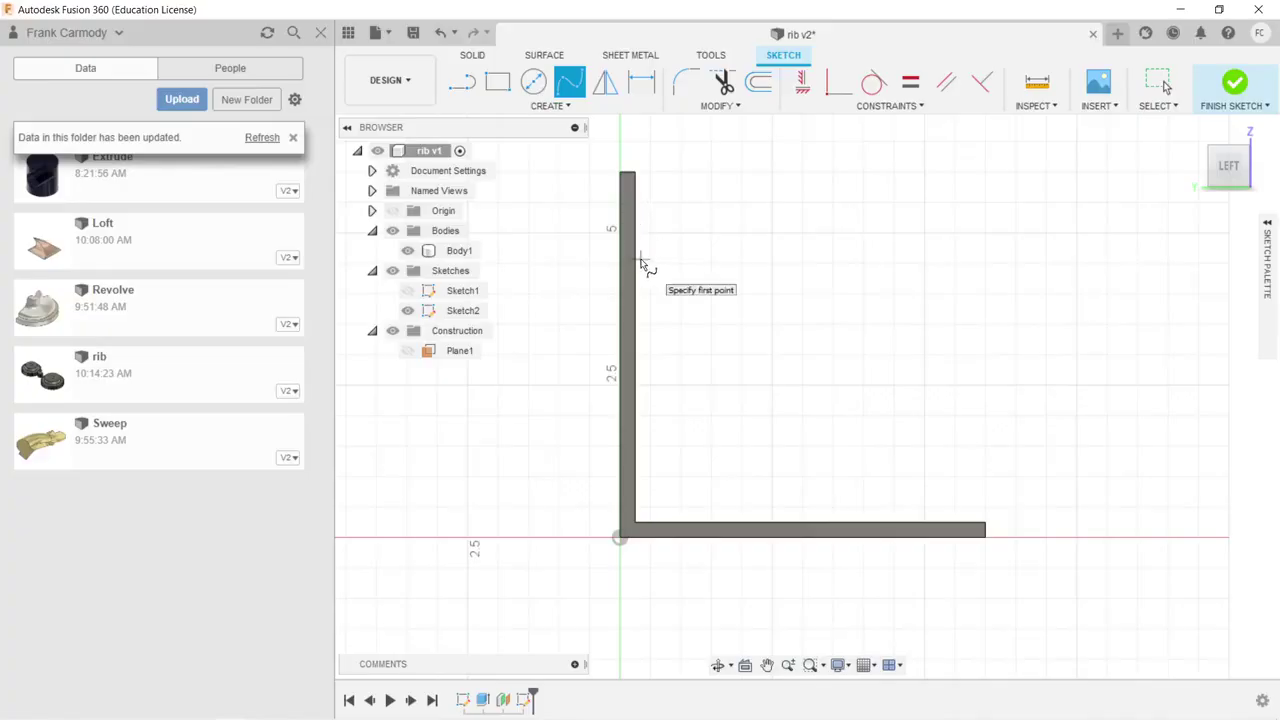
Project the vertical and horizontal inner edges of the L into Sketch2
left_click(558, 106)
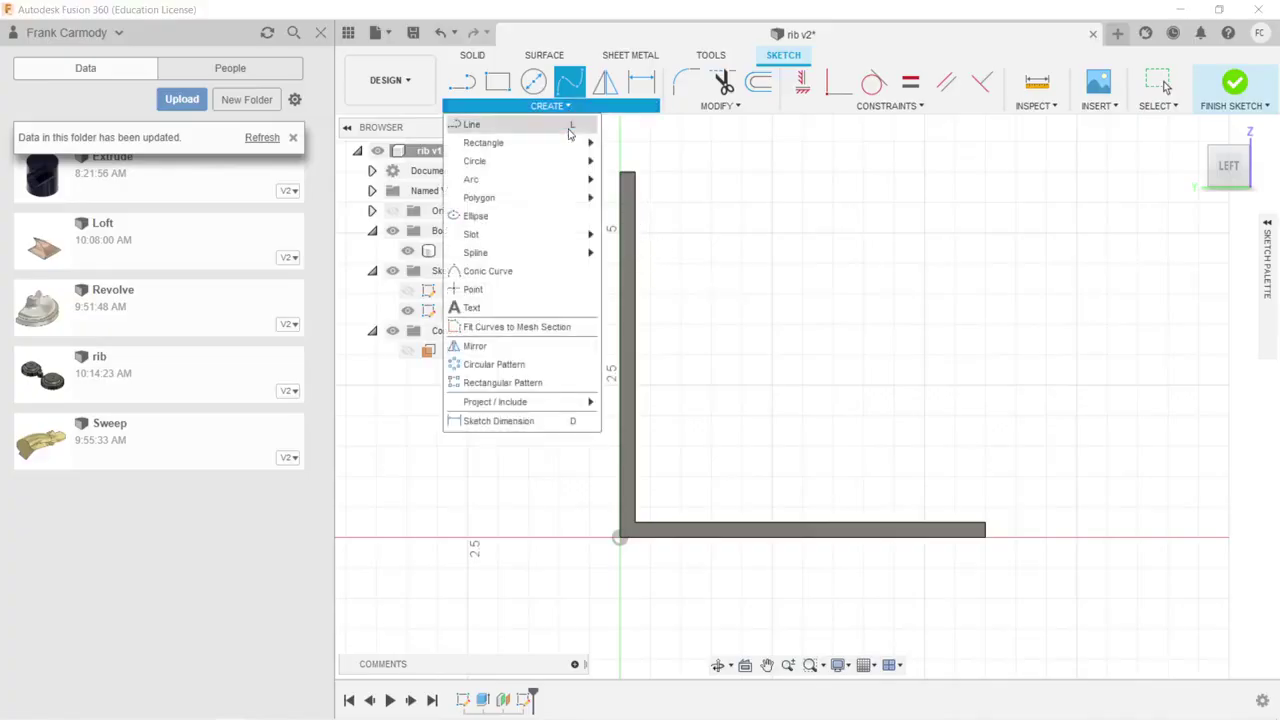
mouse_move(550, 403)
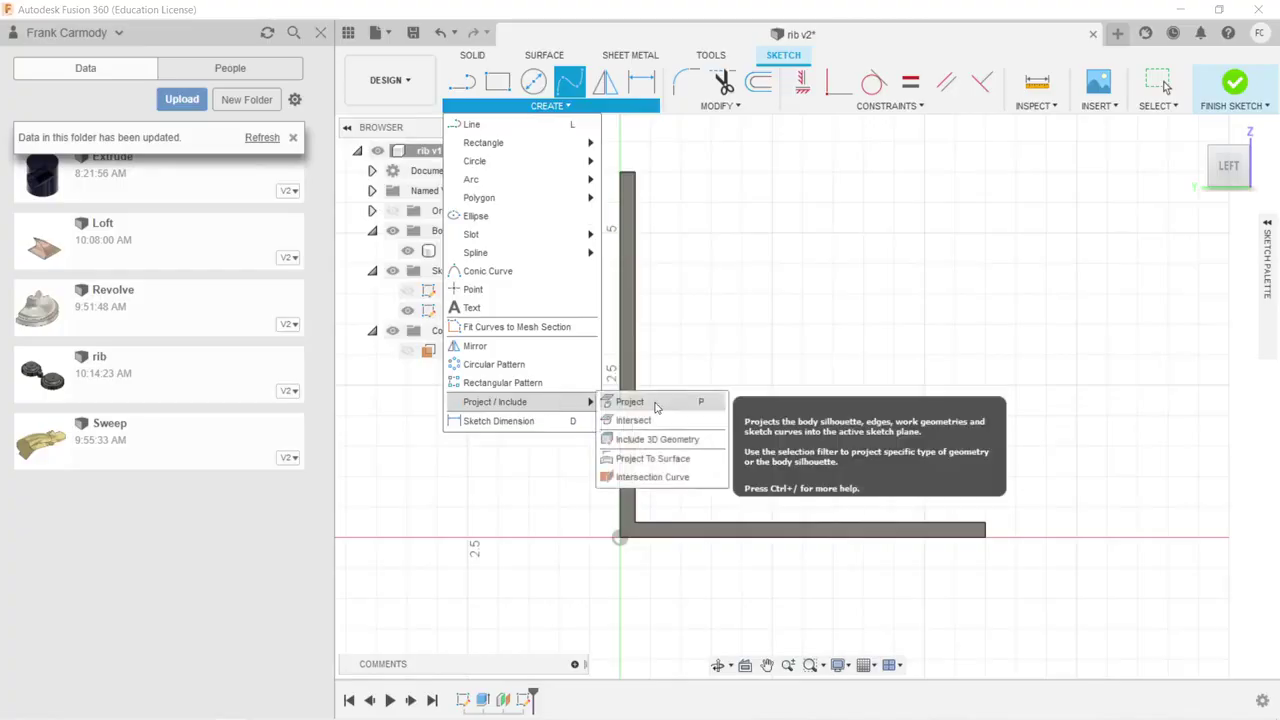
left_click(655, 402)
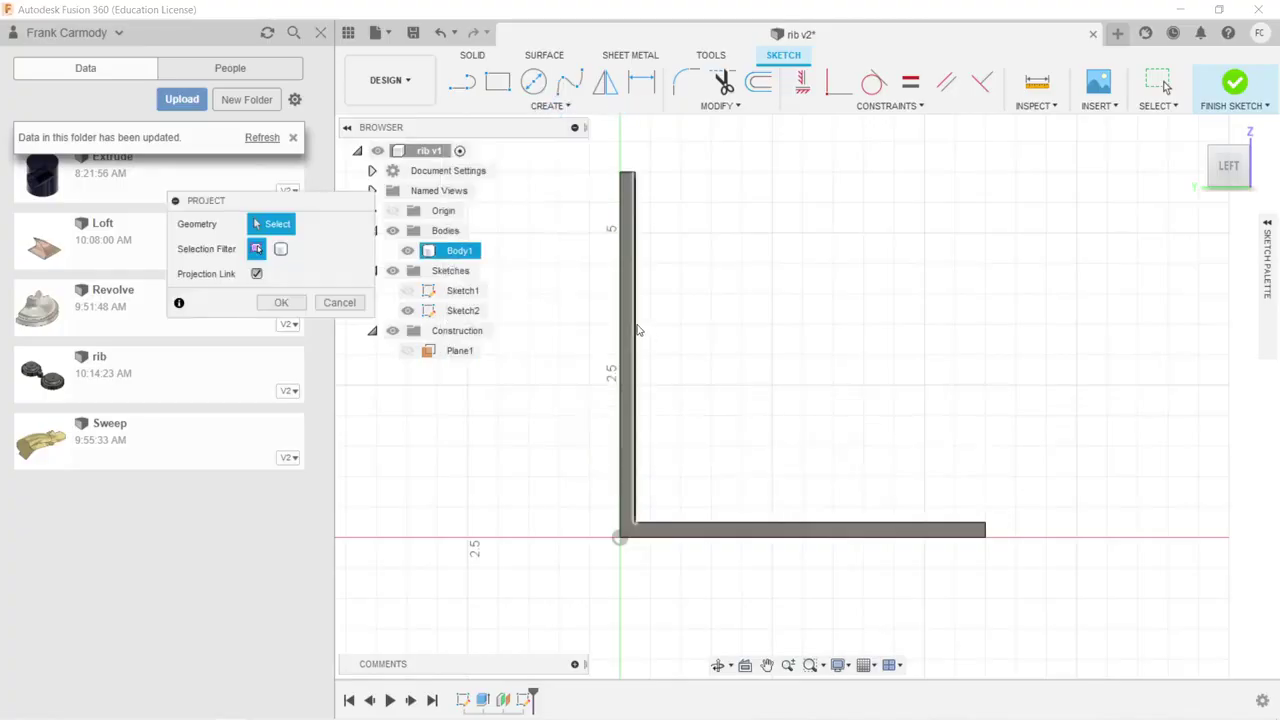
left_click(636, 330)
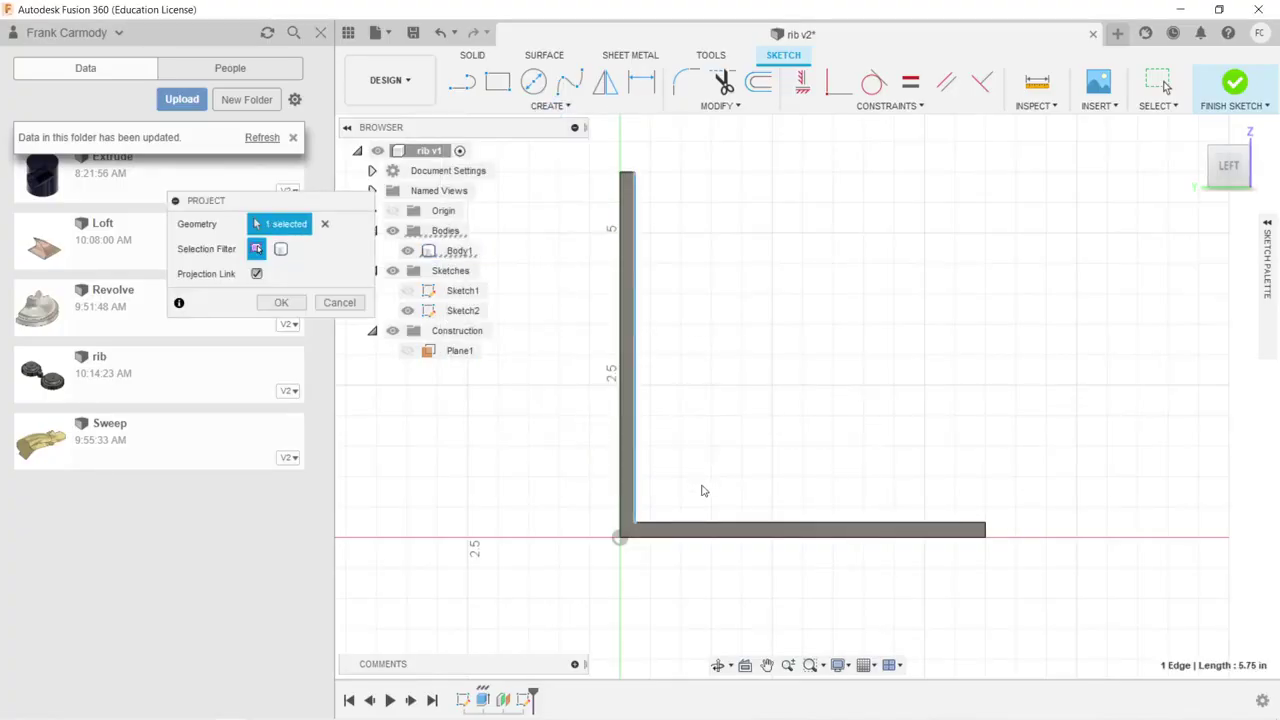
left_click(704, 527)
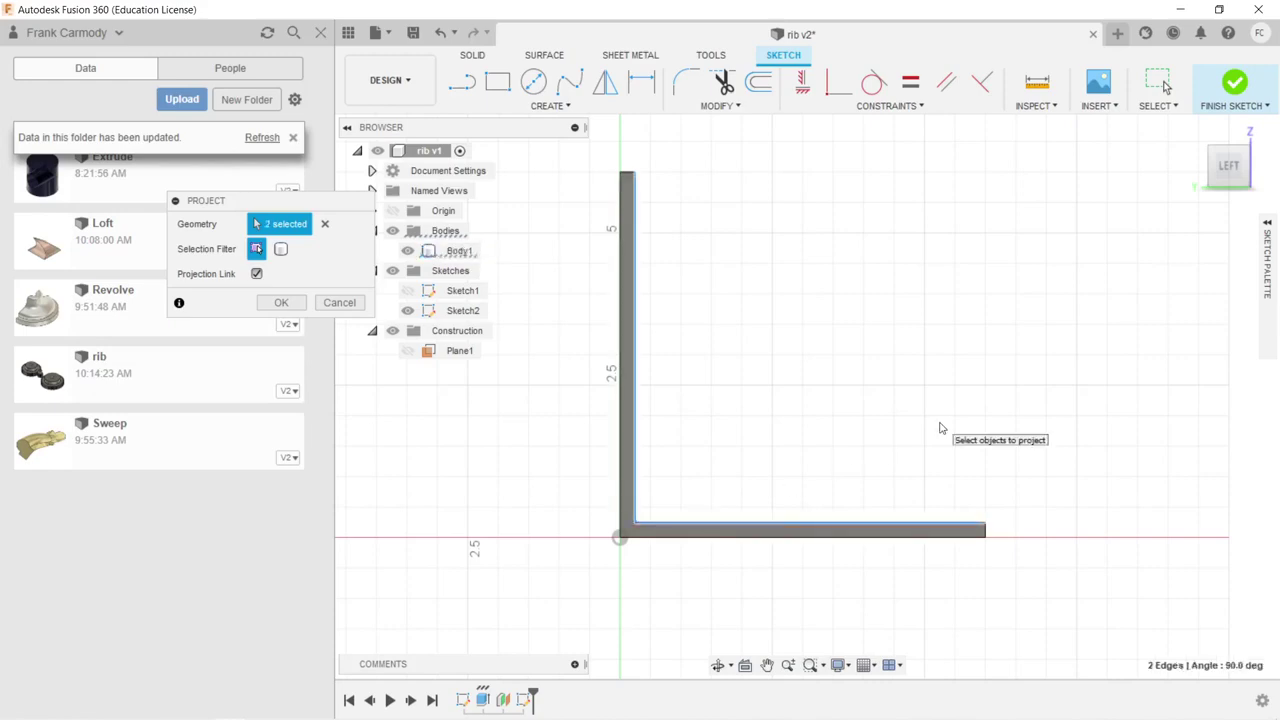
left_click(290, 301)
Draw a fit-point spline from the top of the vertical edge down to the horizontal edge
left_click(569, 83)
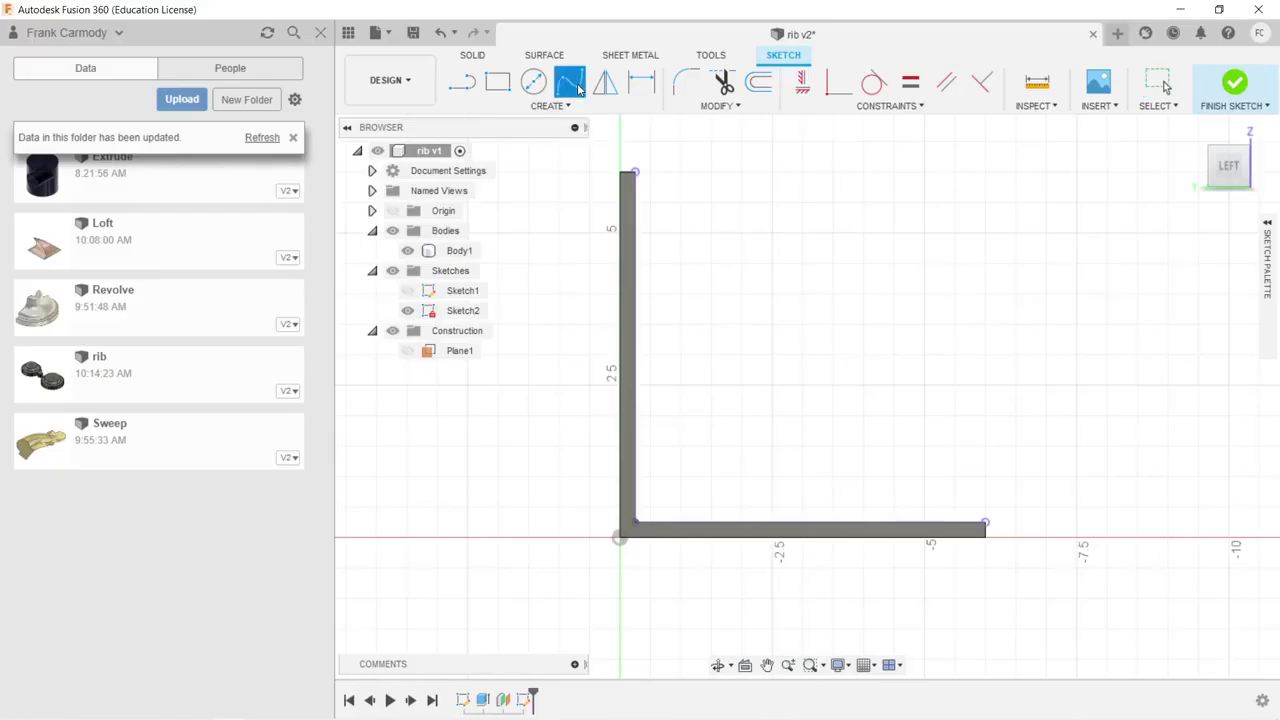
left_click(636, 191)
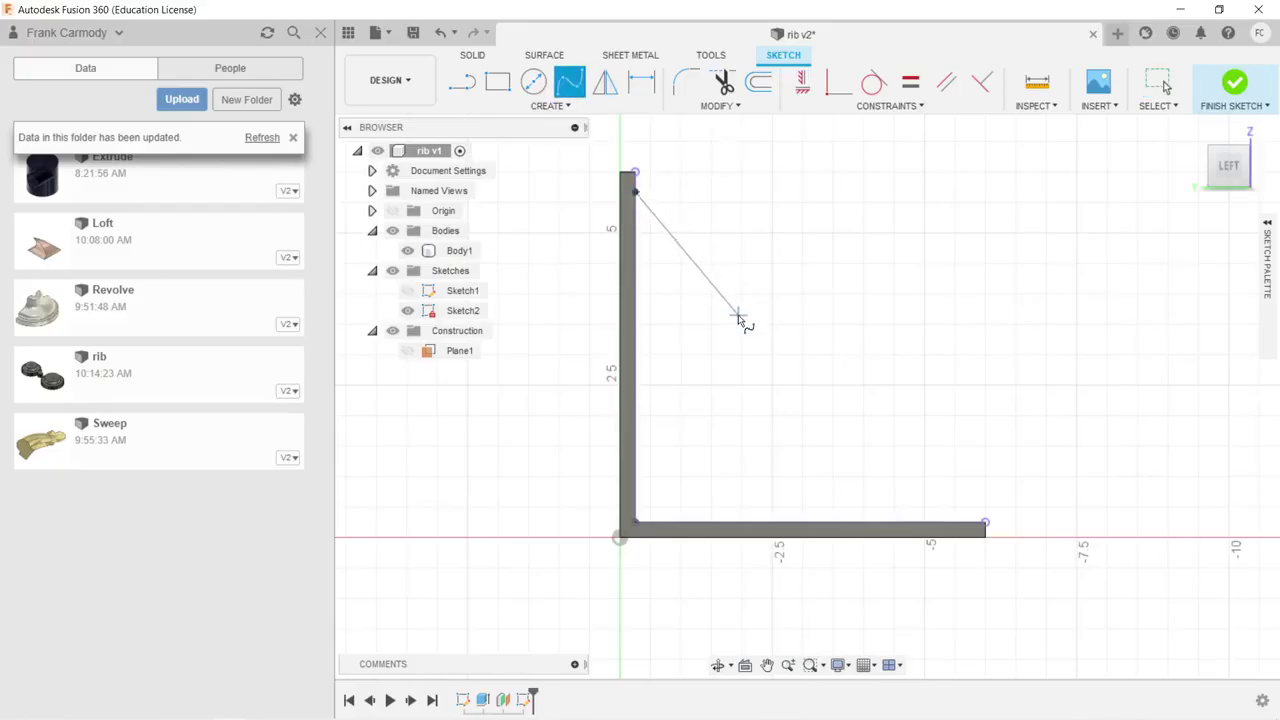
left_click(738, 315)
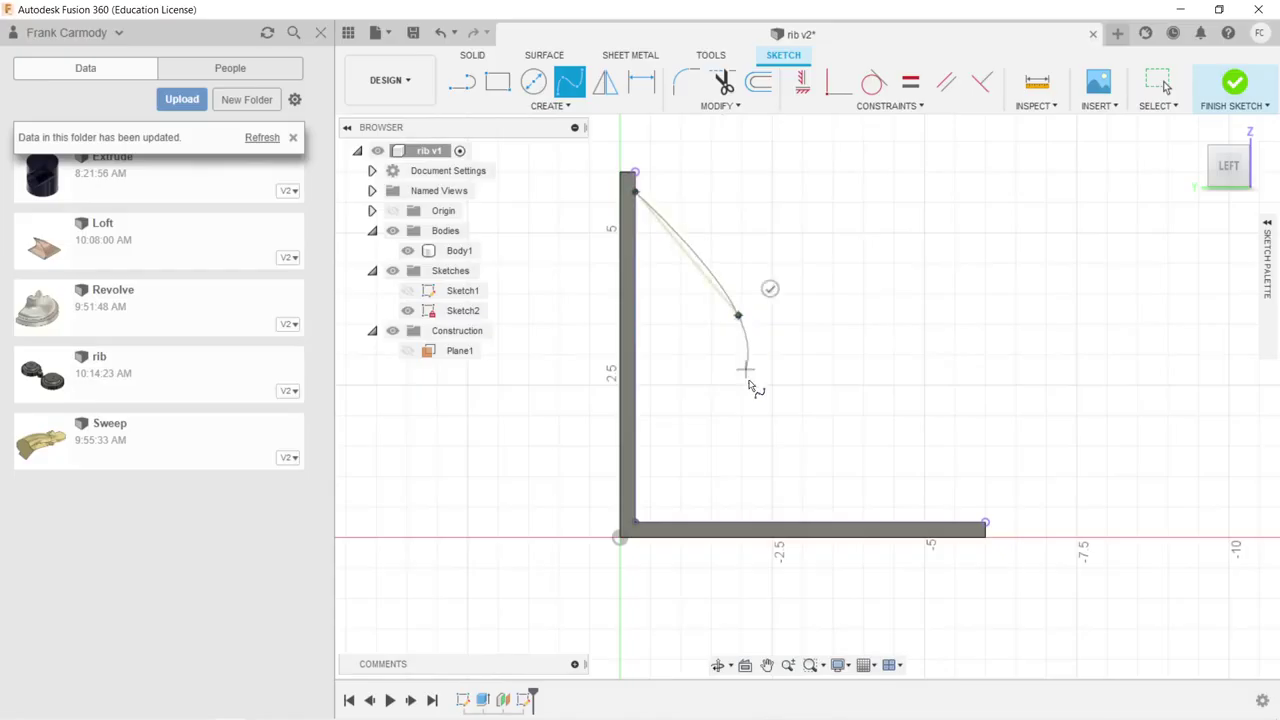
left_click(788, 470)
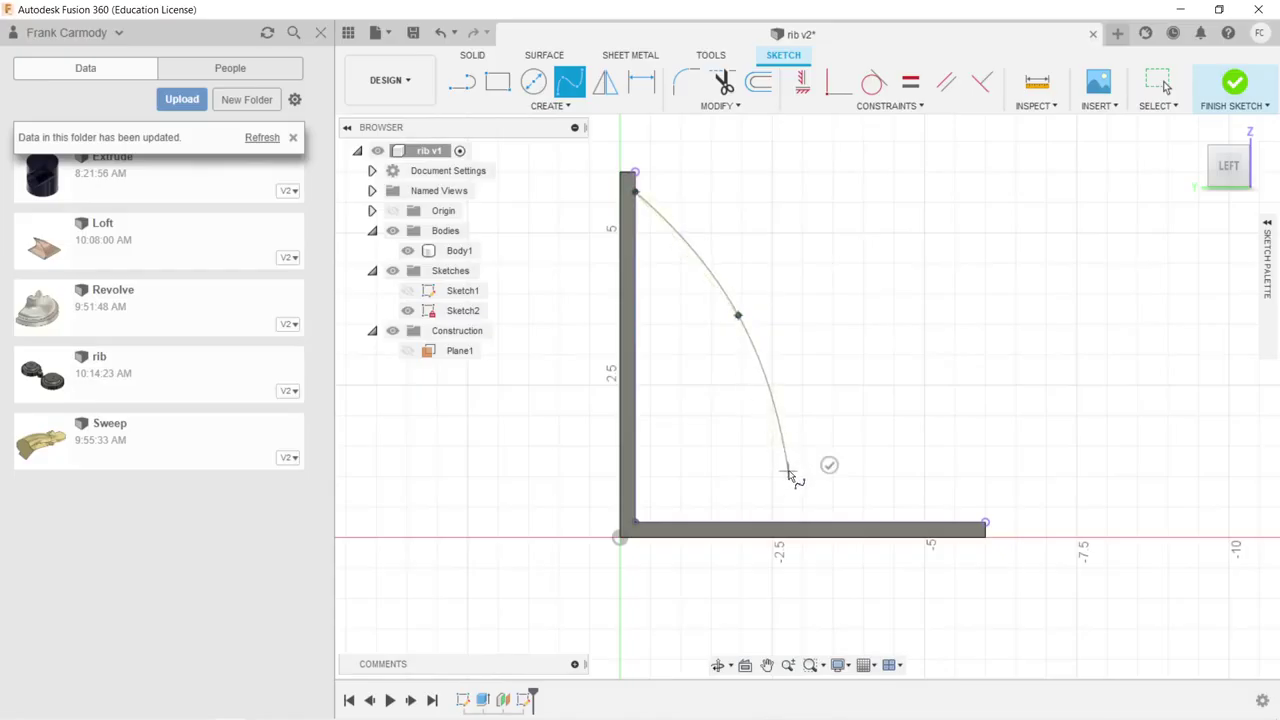
left_click(937, 523)
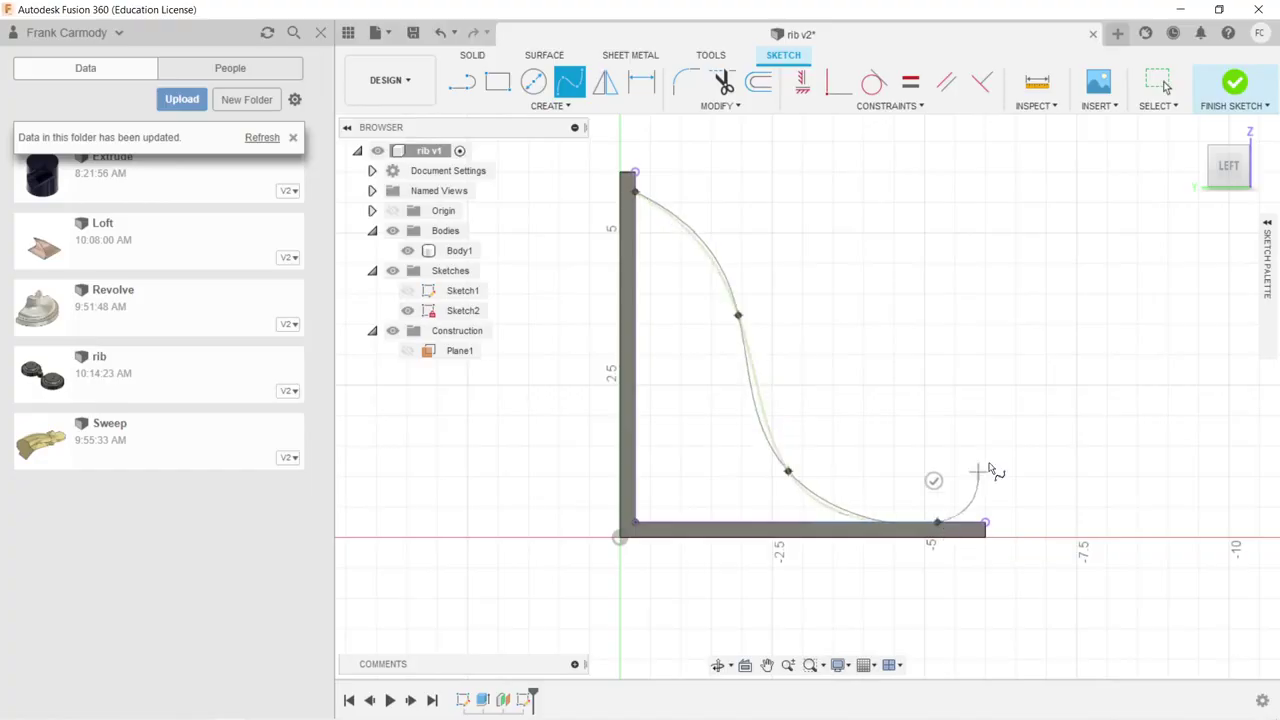
double_click(937, 523)
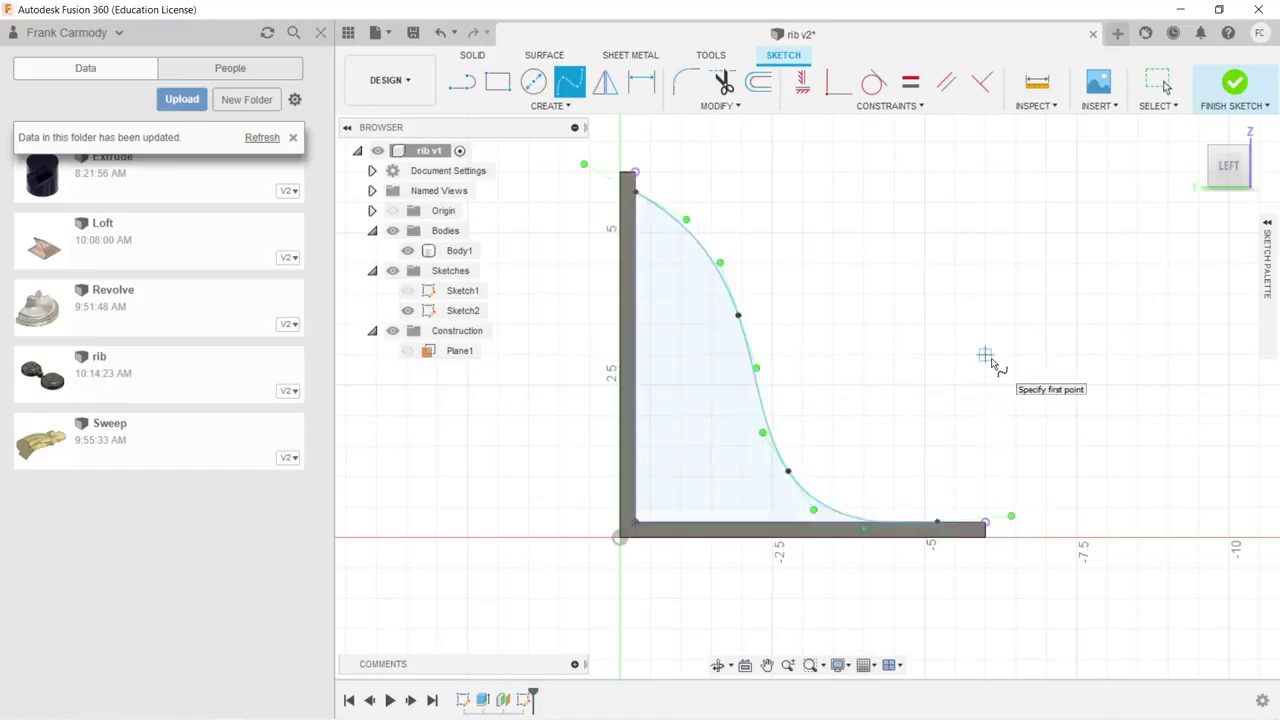
Raise the spline's lower fit point slightly to reshape the curve
left_click(864, 524)
right_click(893, 416)
left_click(866, 419)
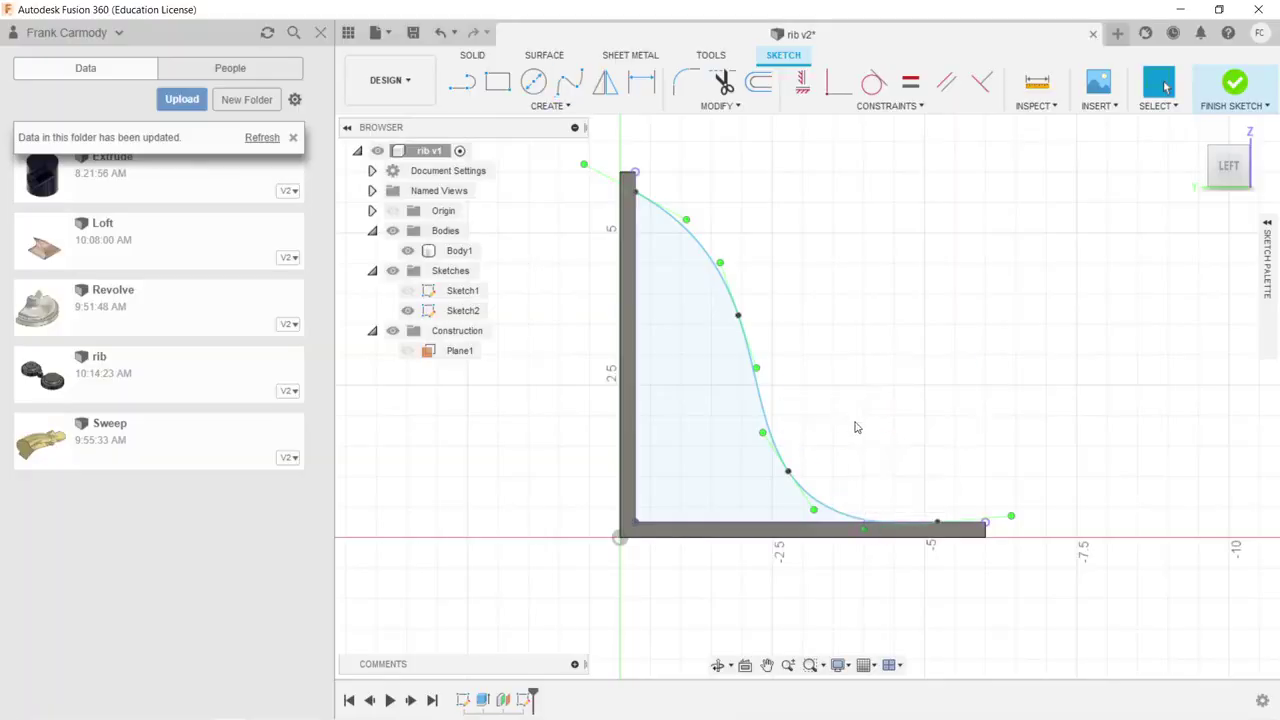
left_click(864, 527)
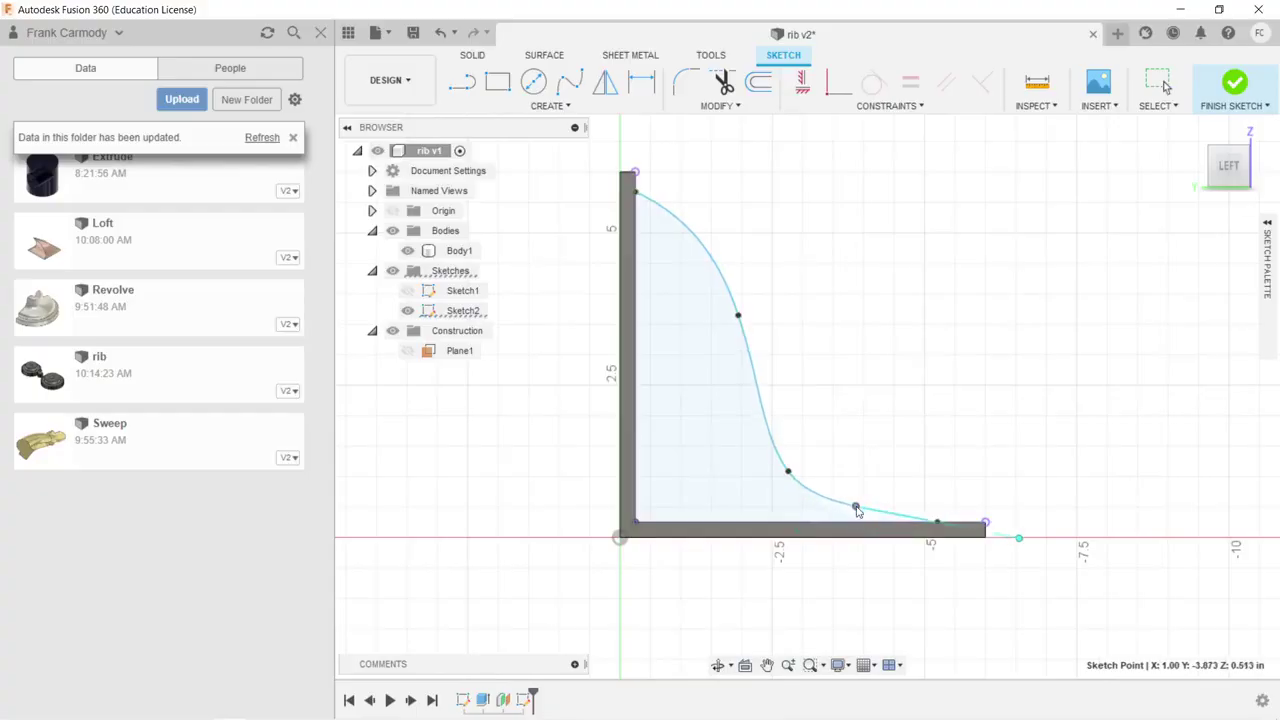
key("Escape")
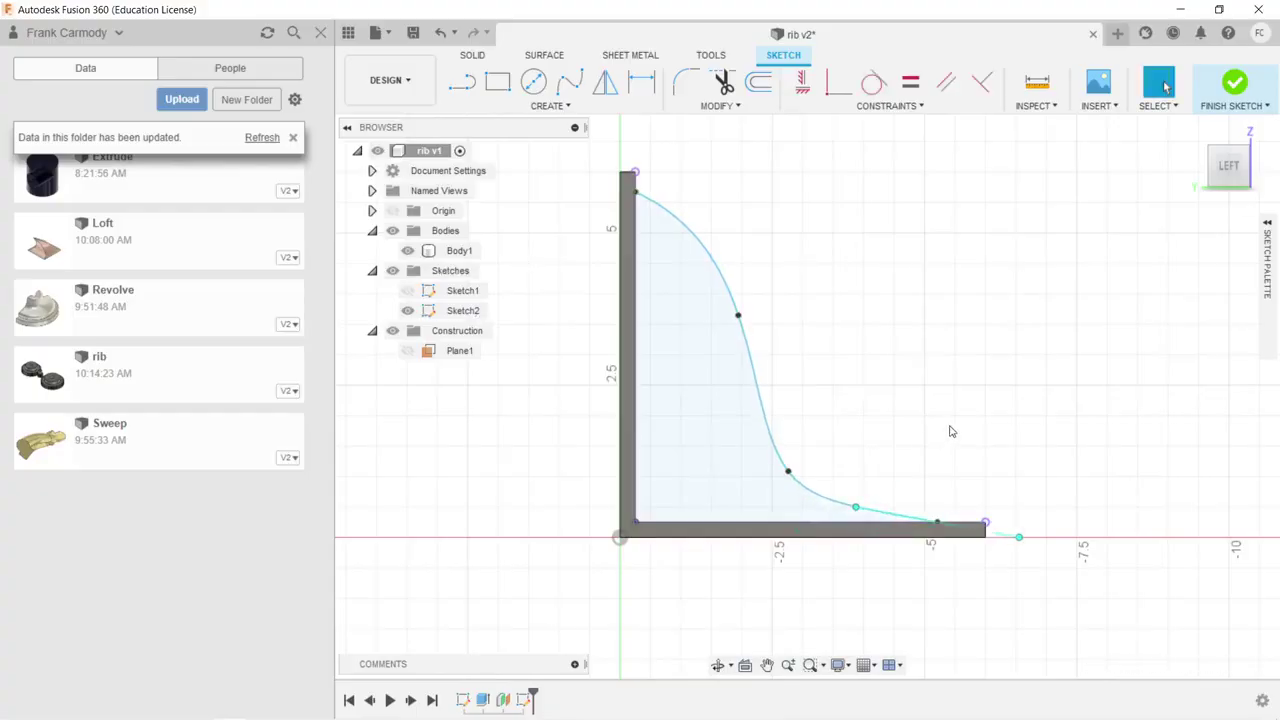
left_click_drag(789, 471, 790, 455)
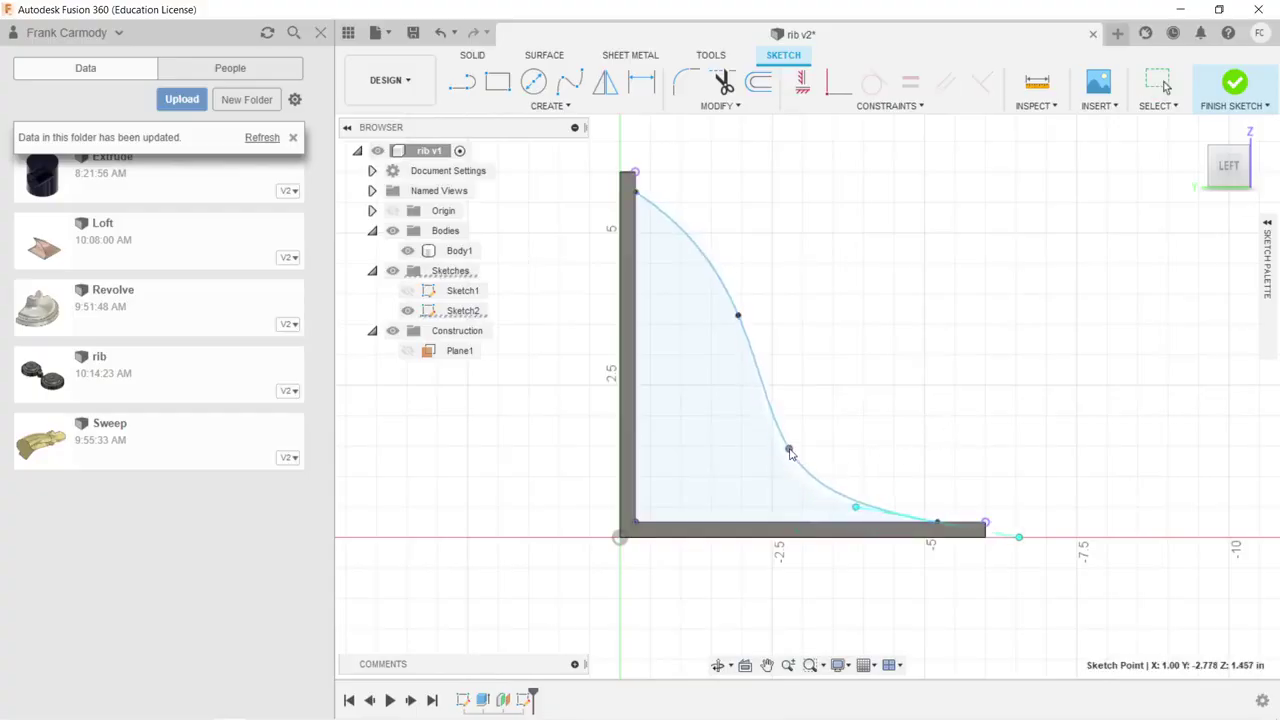
key("Escape")
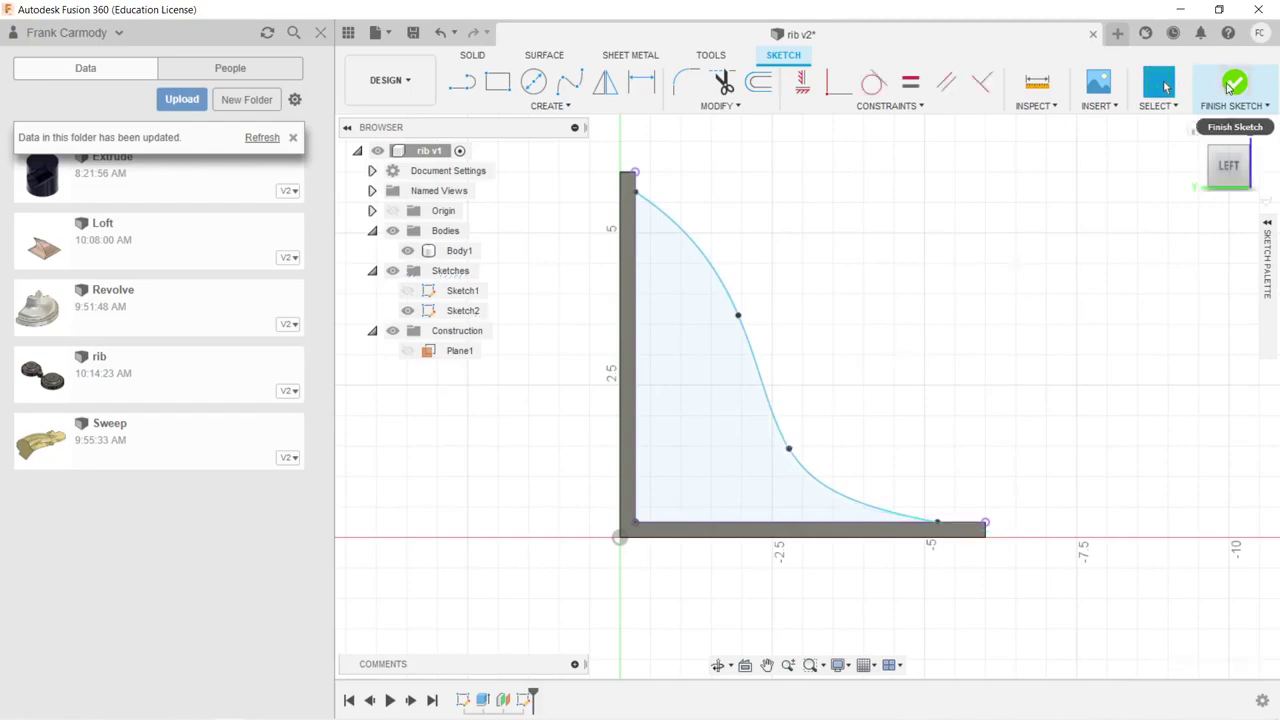
Finish Sketch2 and drag the spline's middle fit point upward to refine the curve
left_click(1234, 84)
middle_click_drag(1212, 86, 1051, 289, "shift")
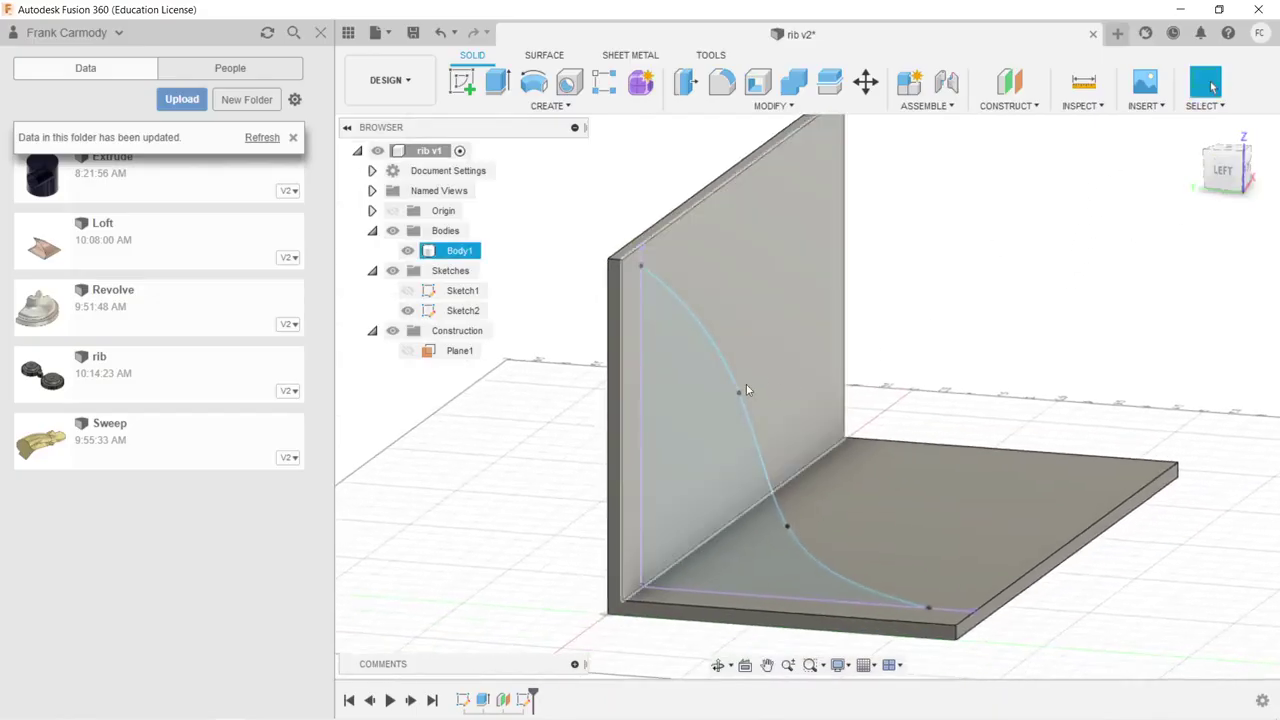
mouse_move(737, 394)
left_mouse_down()
mouse_move(711, 457)
mouse_move(713, 418)
mouse_move(740, 380)
left_mouse_up()
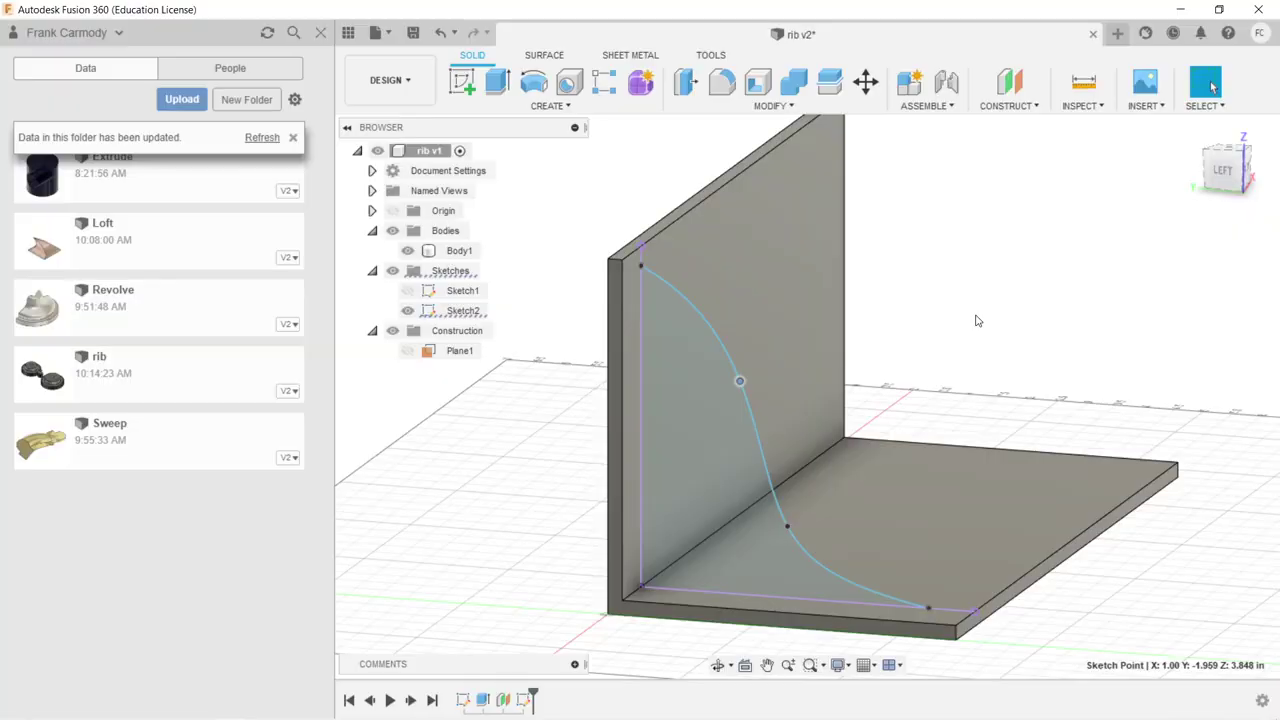
Create a 0.125 in symmetric, To Next rib from the spline curve
left_click(549, 105)
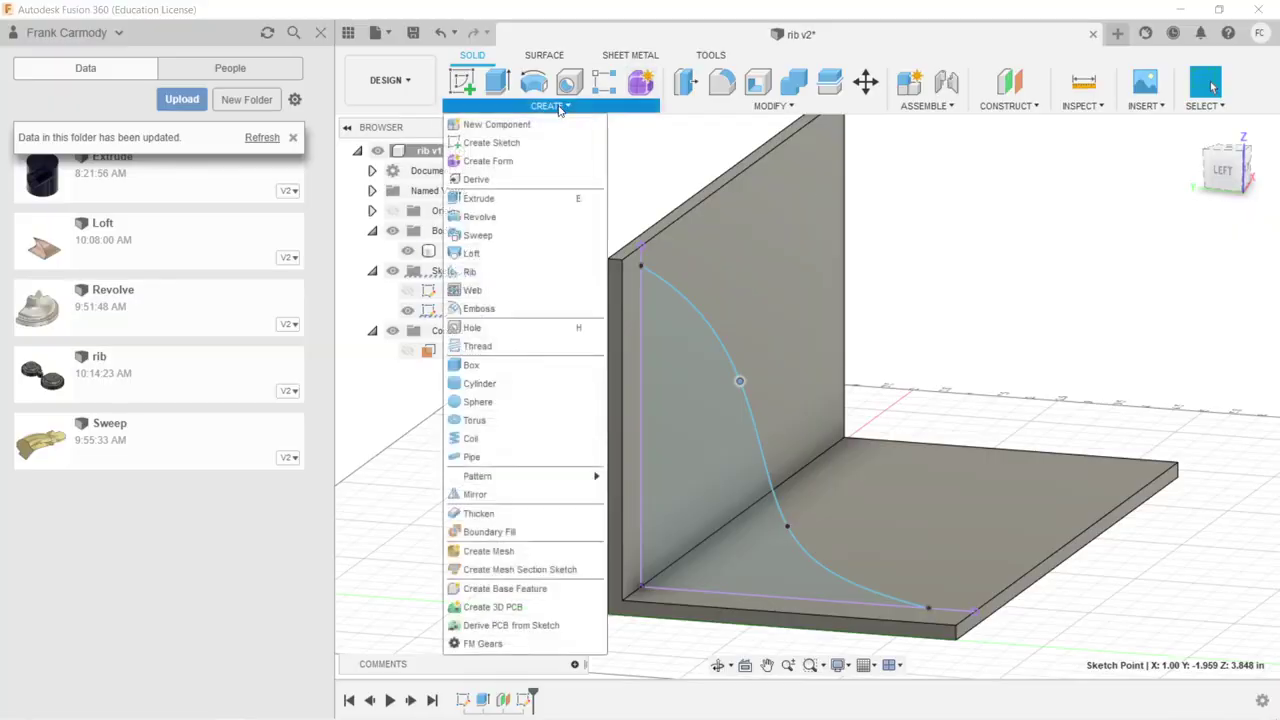
left_click(533, 270)
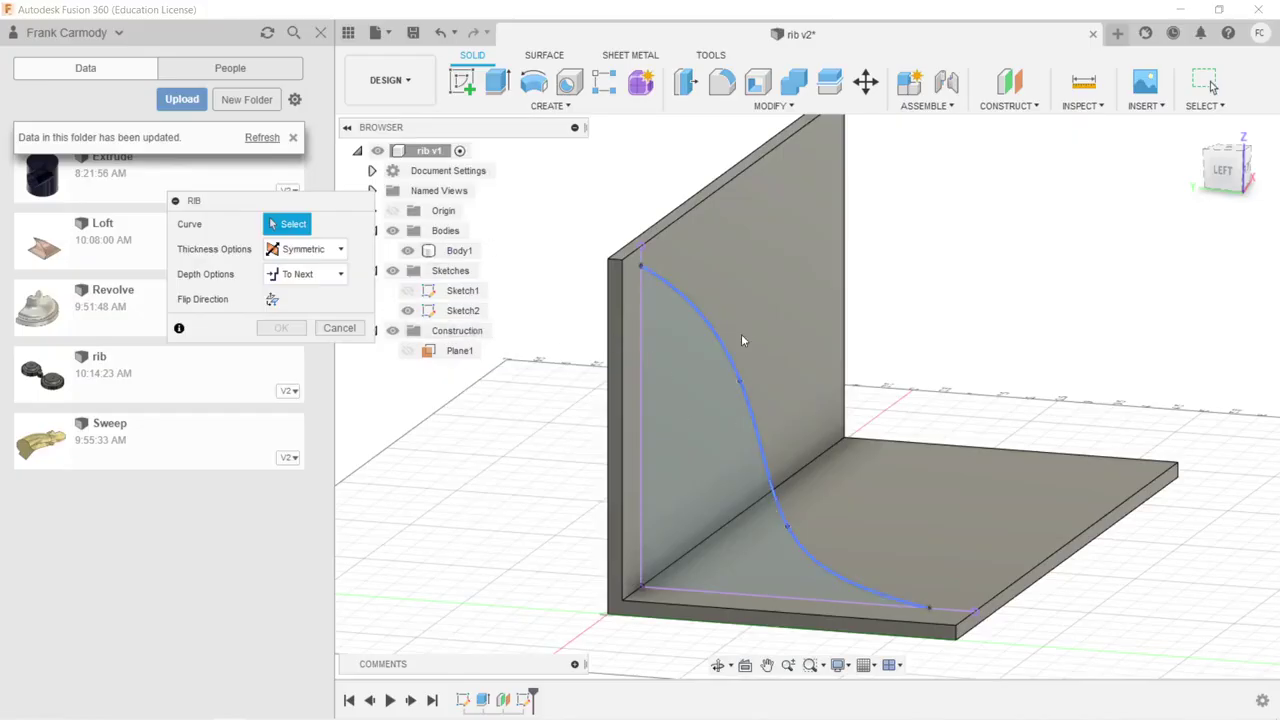
left_click(731, 360)
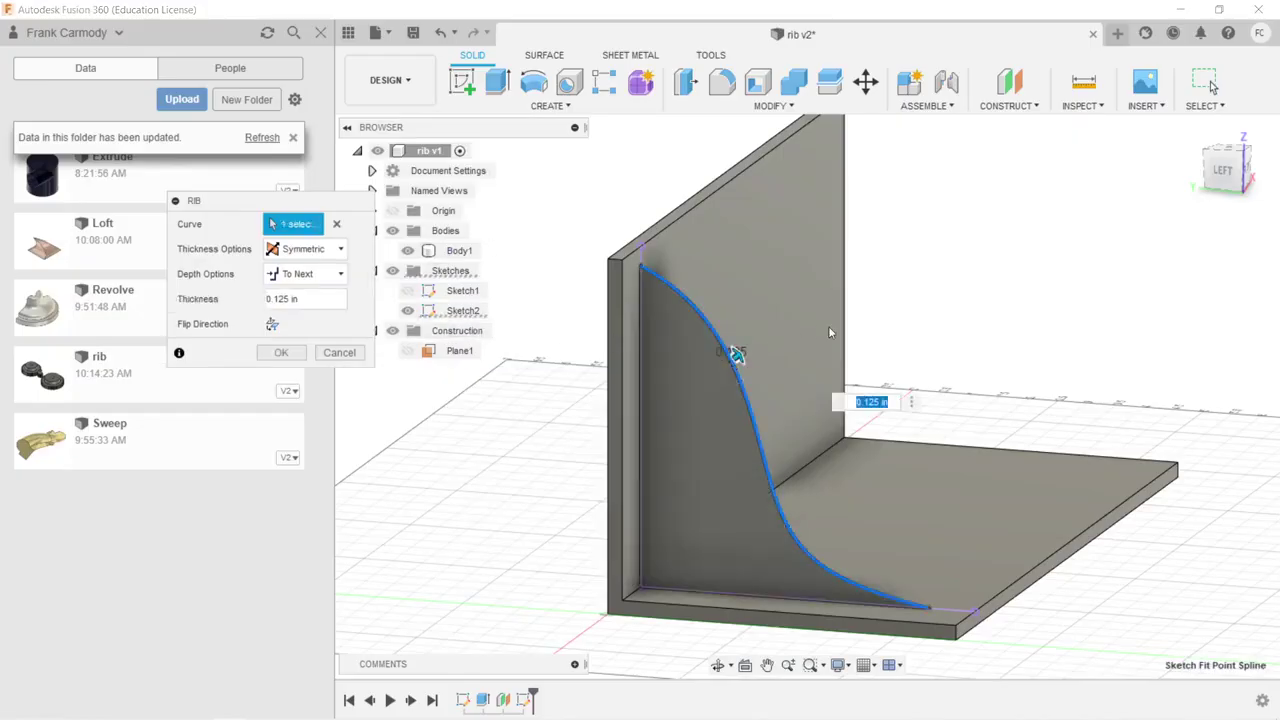
mouse_move(1224, 168)
left_mouse_down()
mouse_move(1192, 195)
mouse_move(1228, 182)
left_mouse_up()
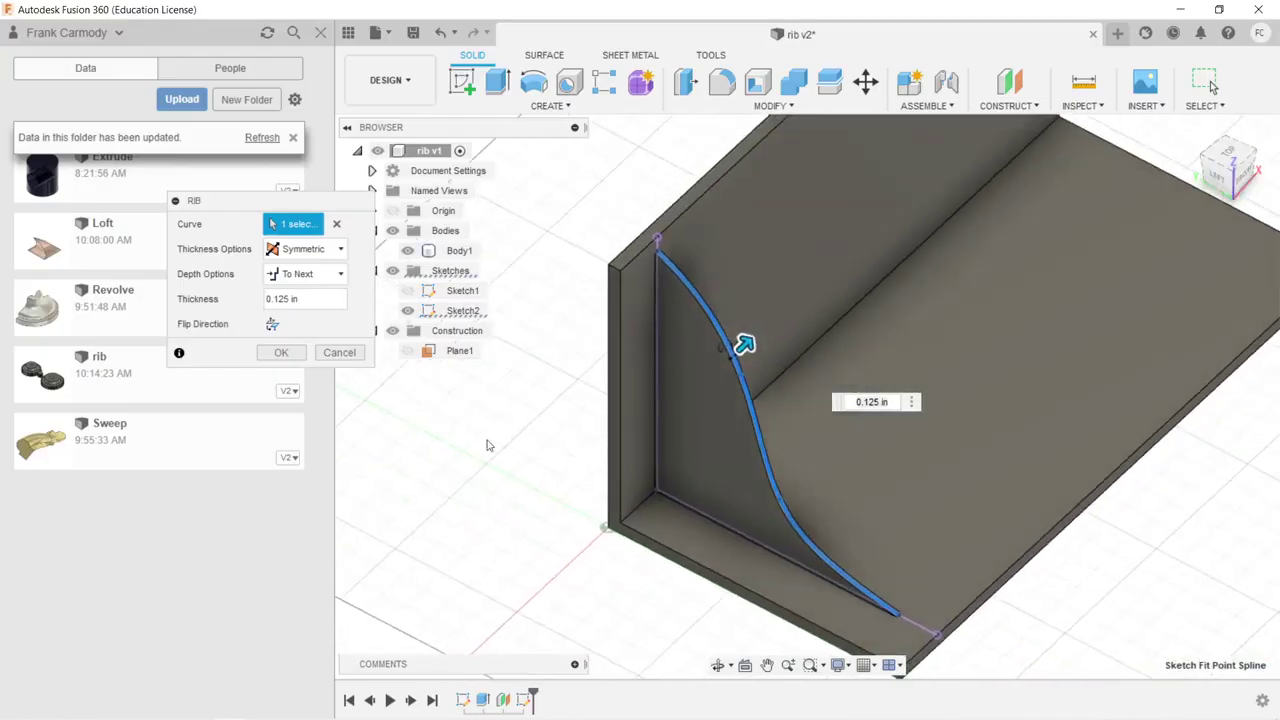
left_click(281, 352)
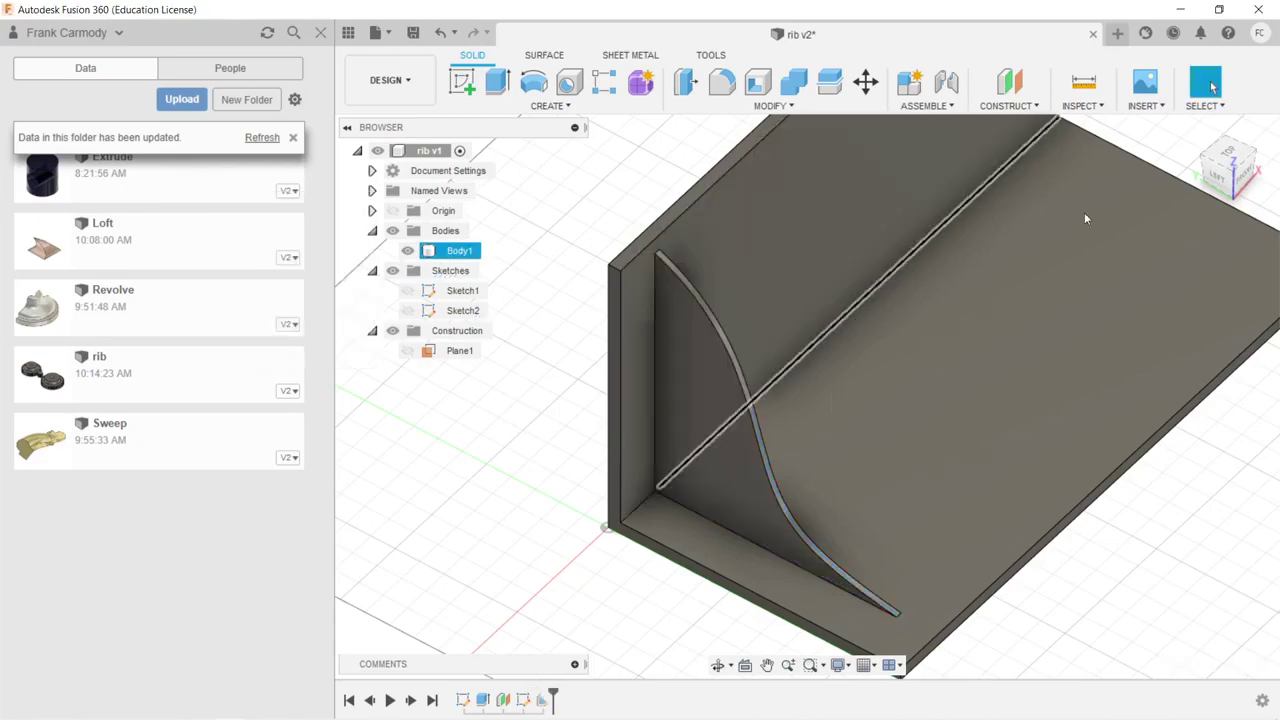
Pan and orbit around the bracket to inspect the new rib
left_click(1124, 205)
middle_click_drag(1088, 238, 946, 306)
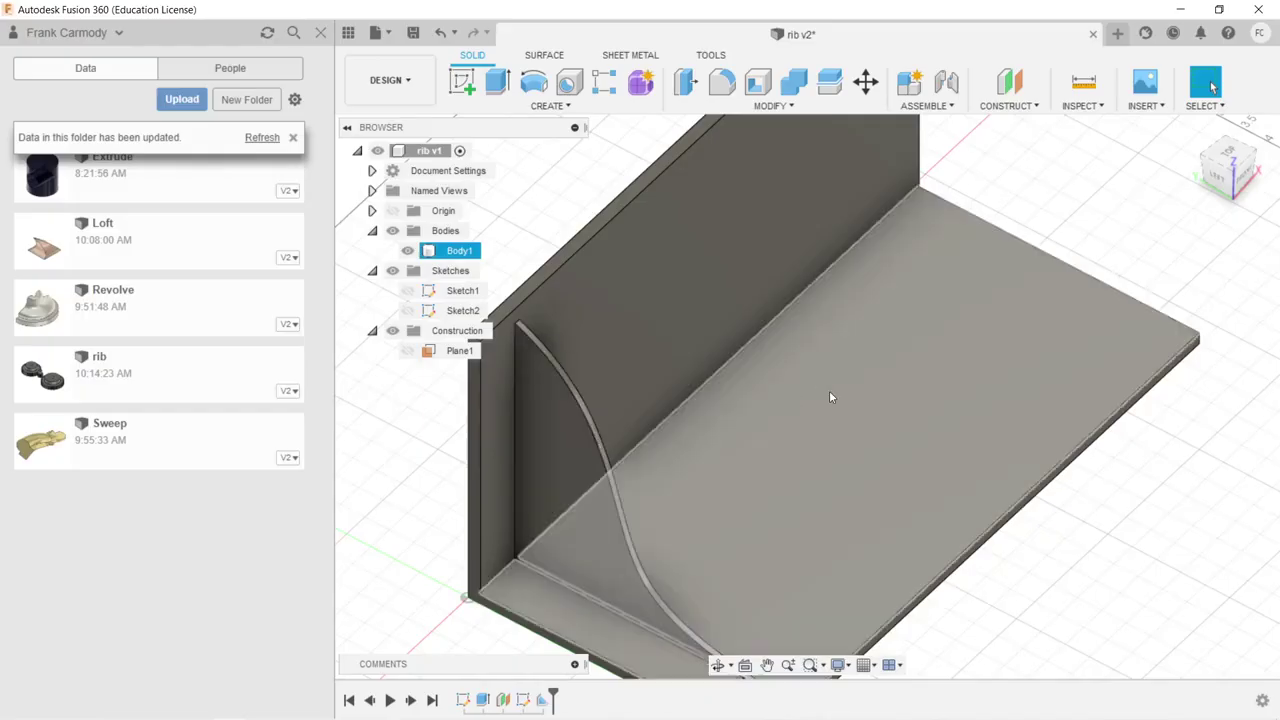
key("Escape")
mouse_move(807, 396)
middle_mouse_down("shift")
mouse_move(770, 385)
mouse_move(1097, 212)
middle_mouse_up("shift")
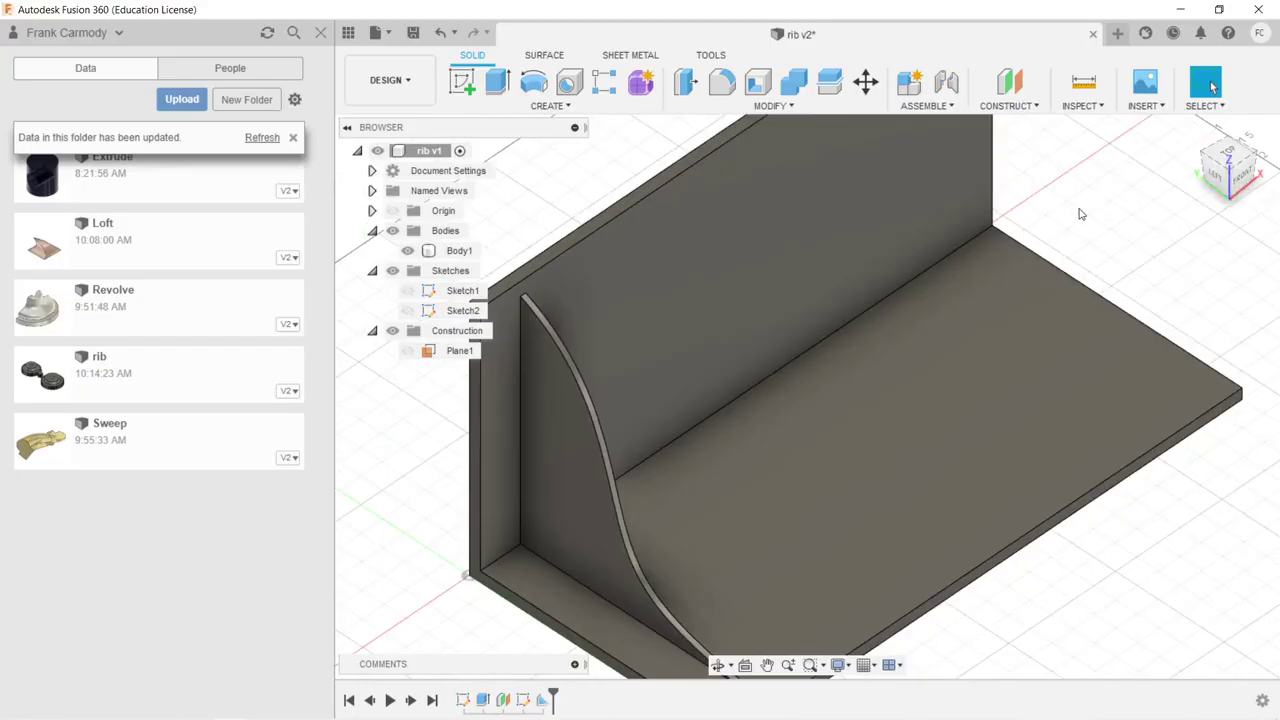
left_click(1004, 236)
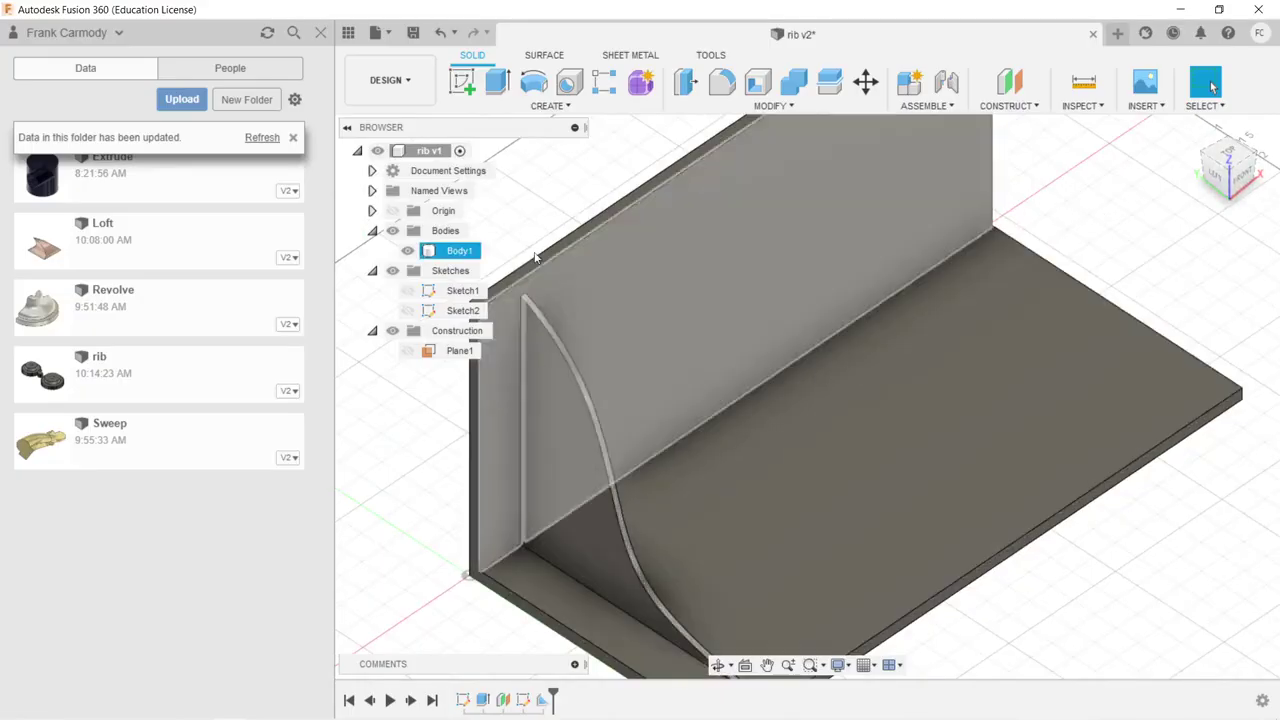
Start a Rectangular Pattern with the pattern type set to Features
left_click(523, 237)
left_click(545, 106)
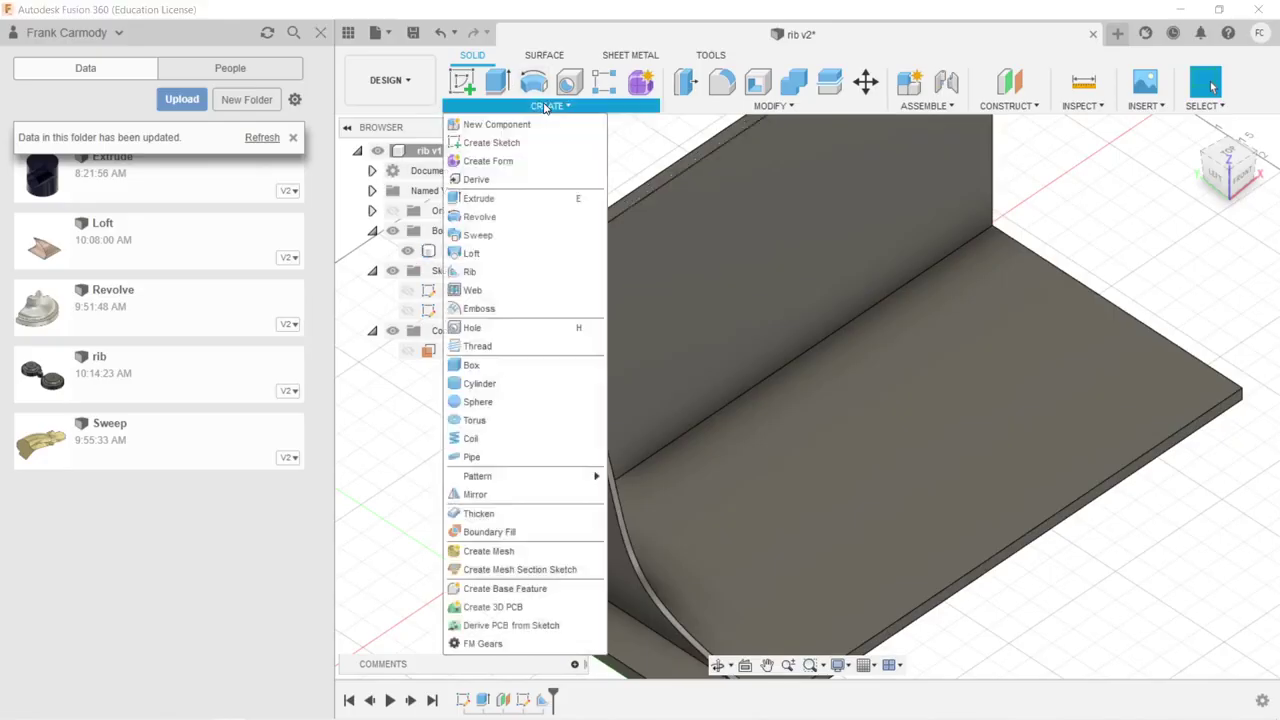
mouse_move(526, 480)
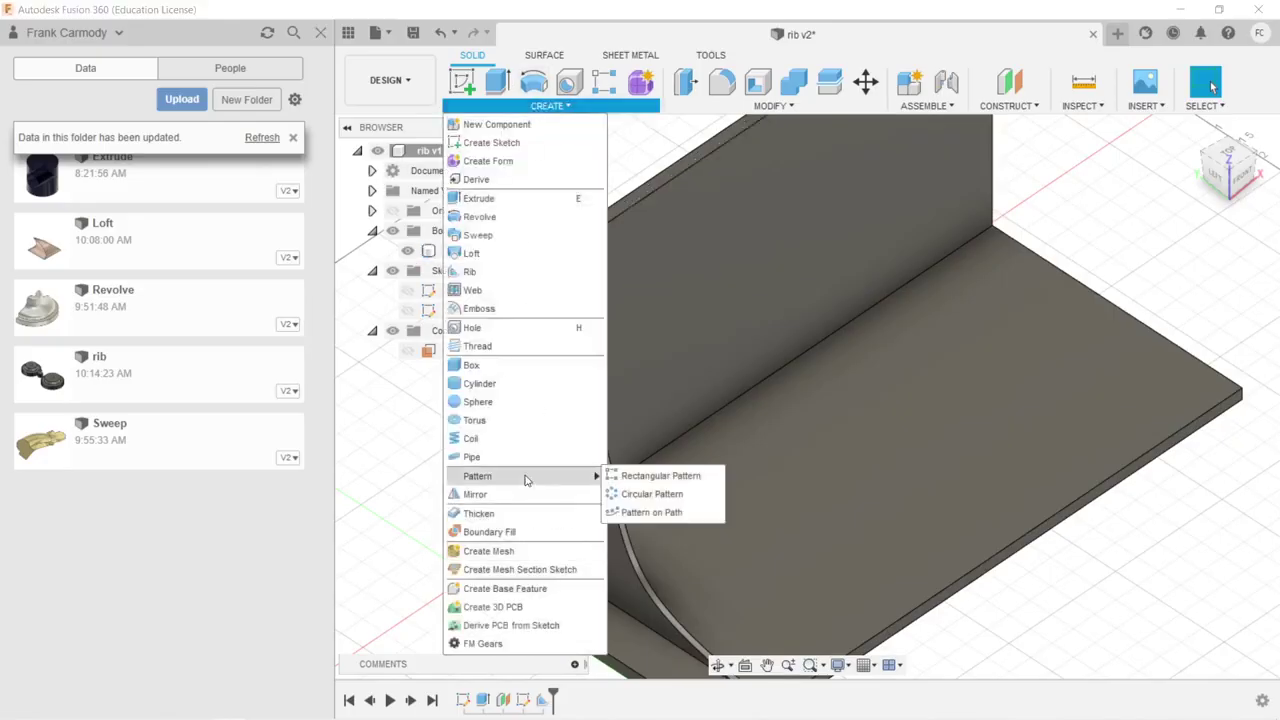
left_click(651, 476)
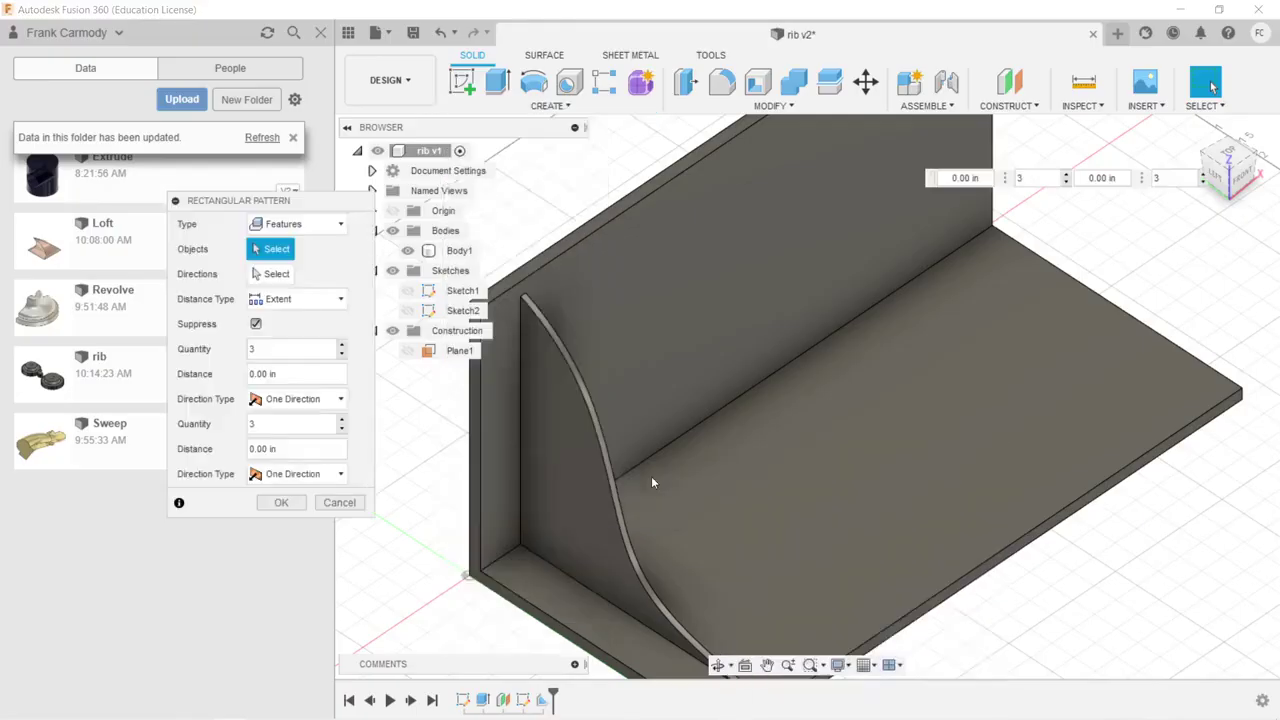
left_click(333, 228)
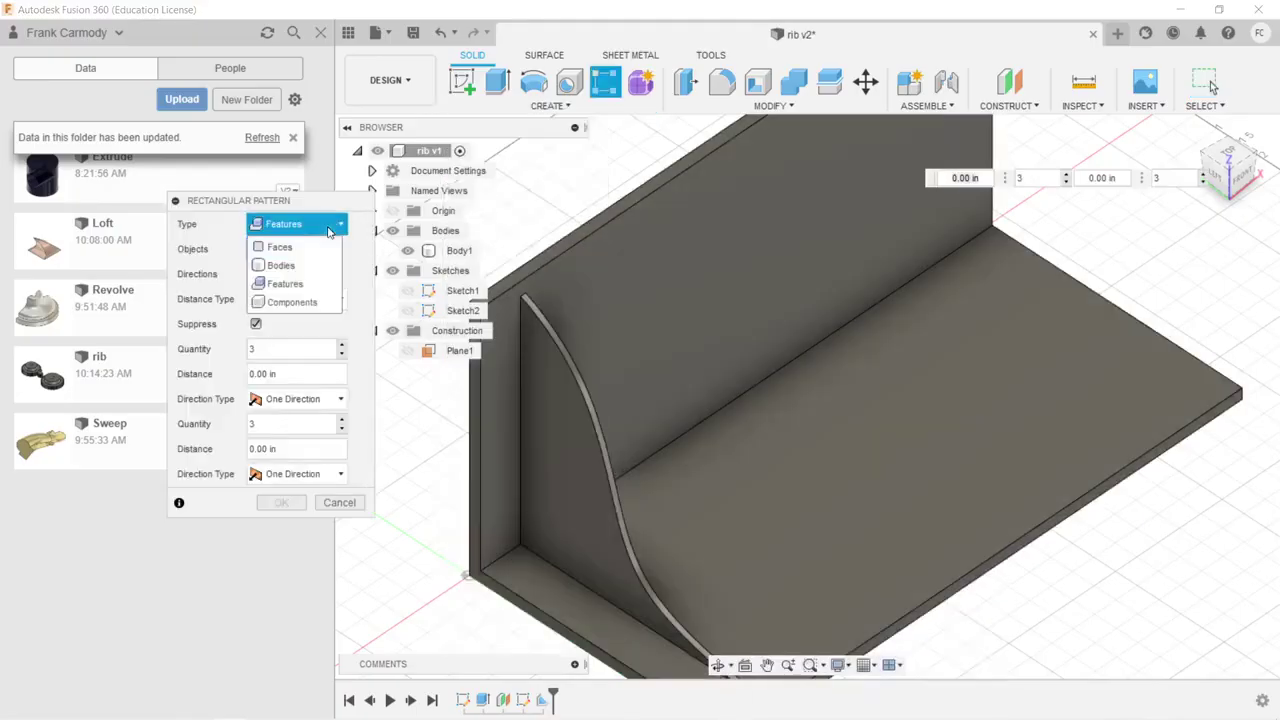
left_click(290, 246)
left_click(337, 228)
left_click(285, 285)
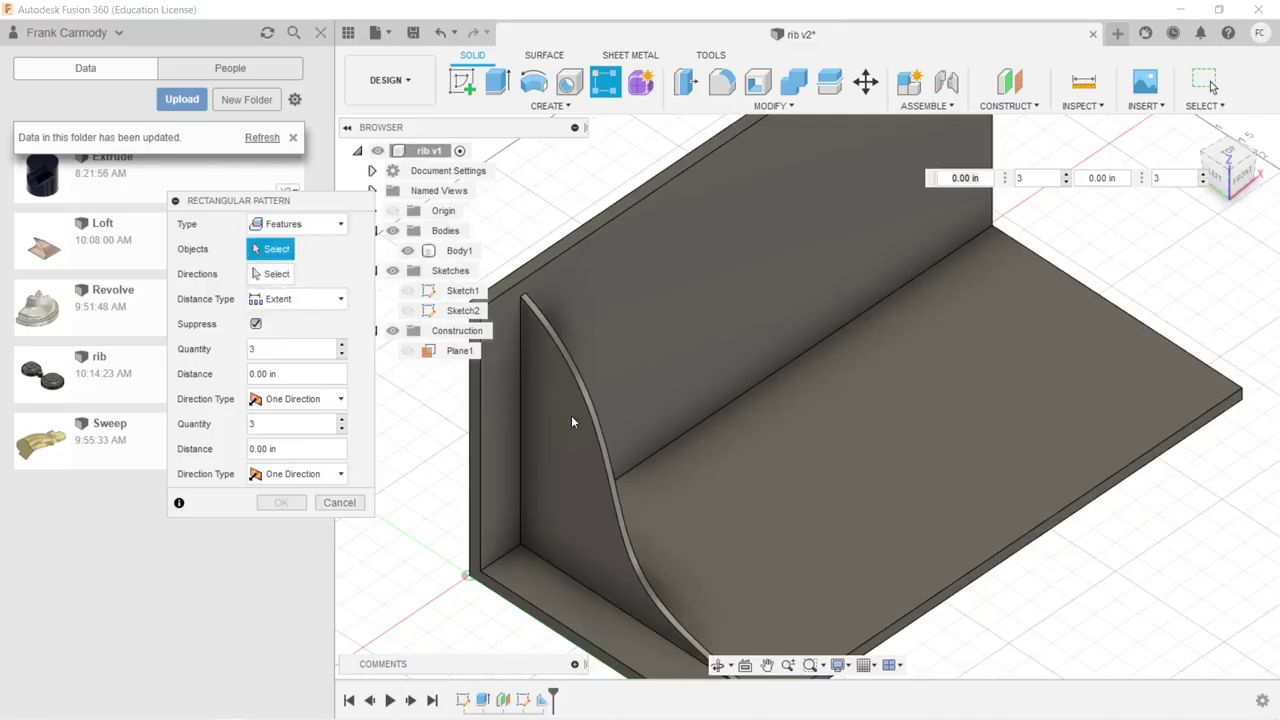
Pattern the rib along the top wall edge across -10 in with 10 copies
left_click(603, 457)
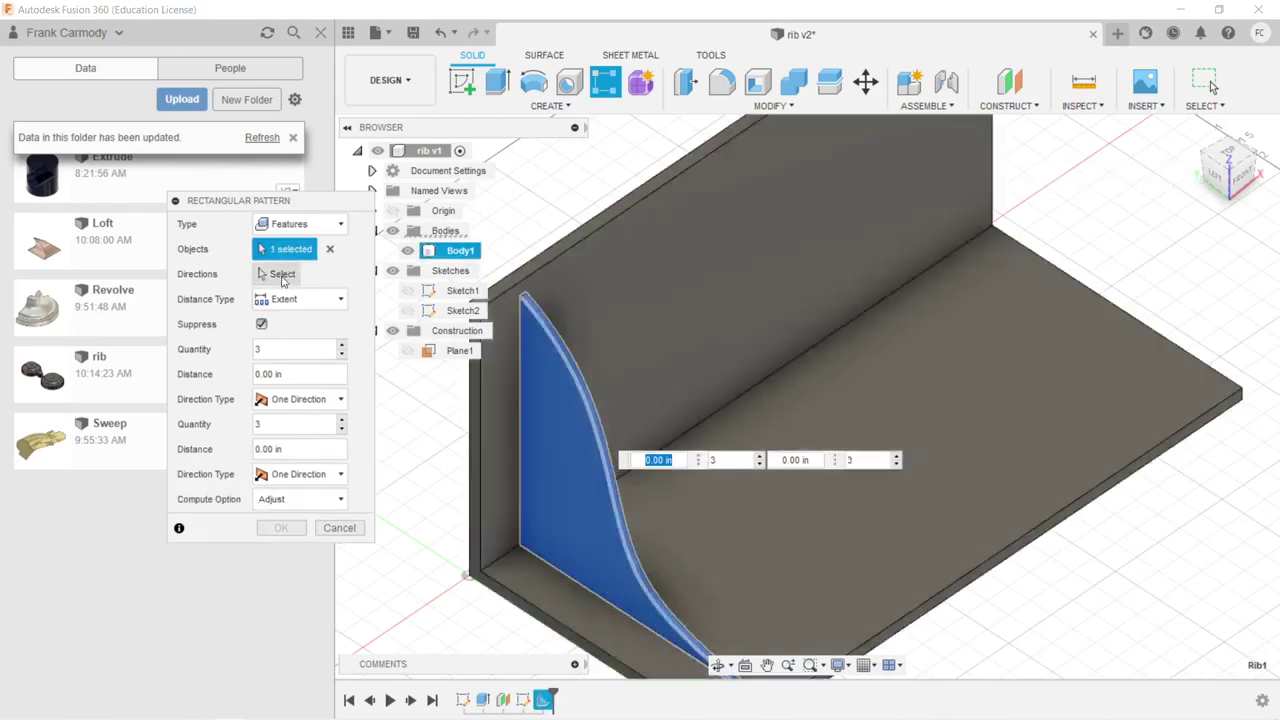
left_click(281, 275)
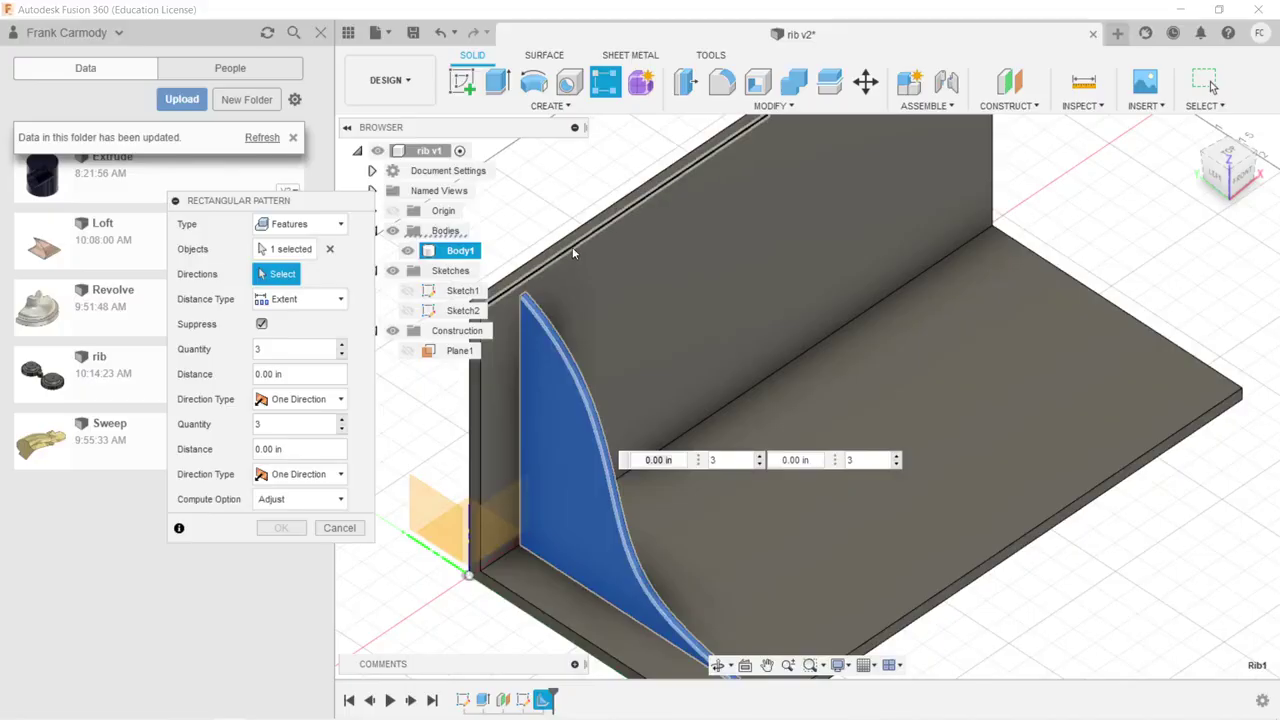
left_click(572, 247)
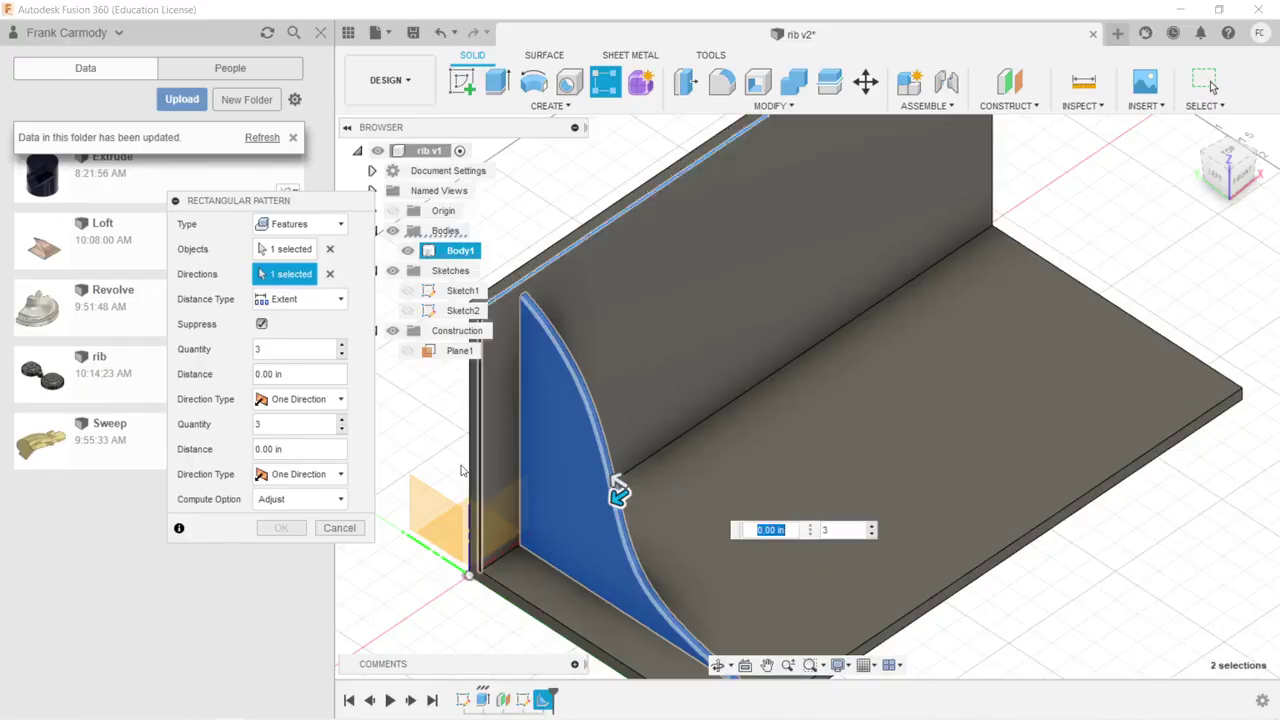
left_click_drag(615, 495, 1091, 290)
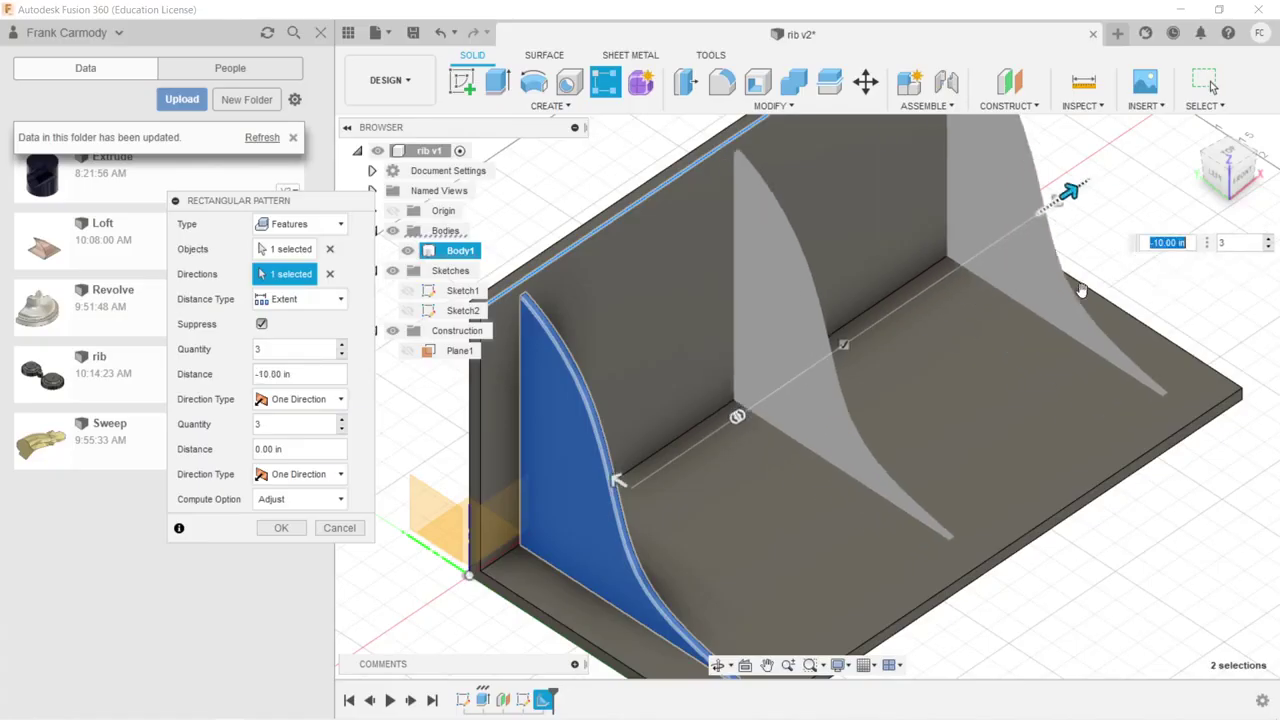
left_click_drag(1240, 178, 1210, 186)
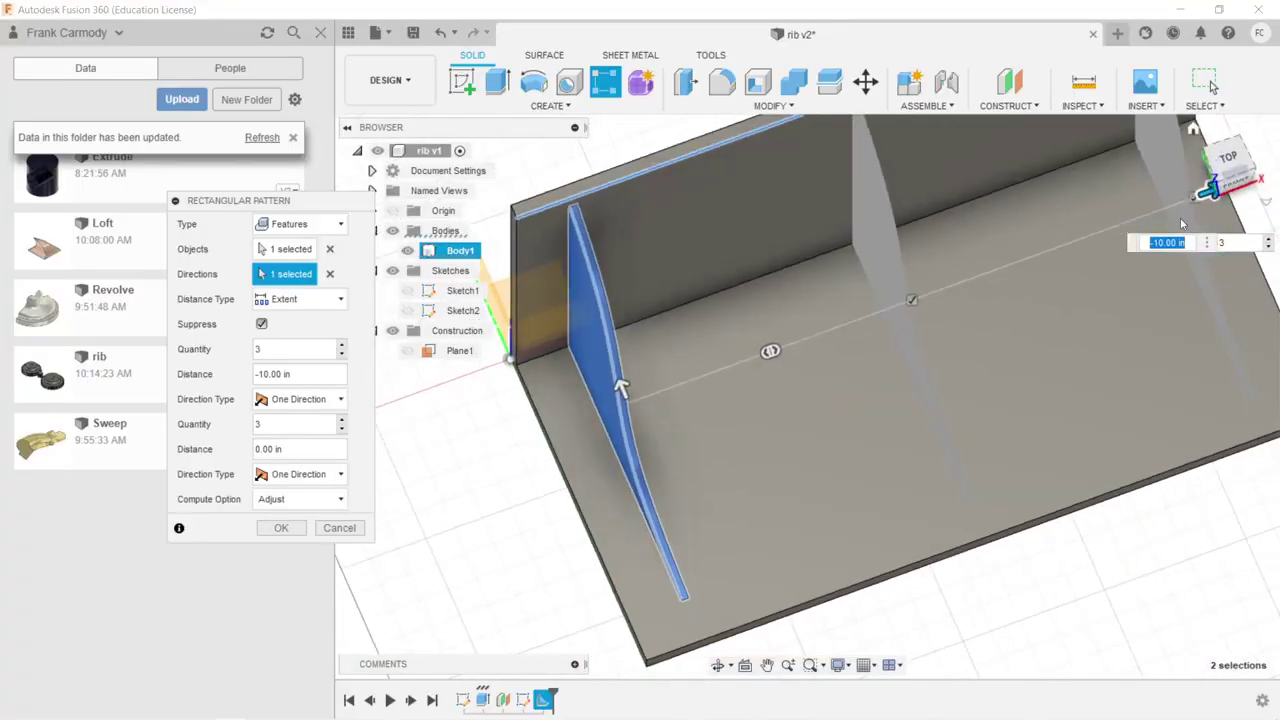
left_click(1224, 243)
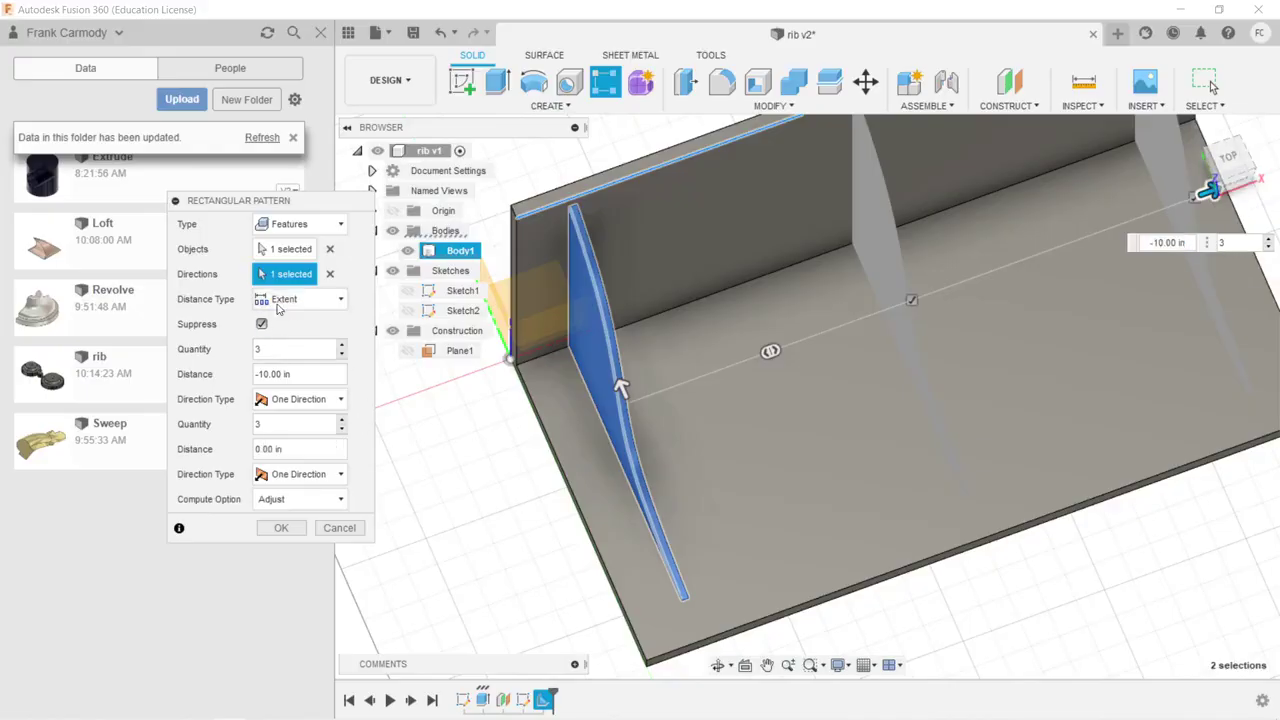
left_click(266, 349)
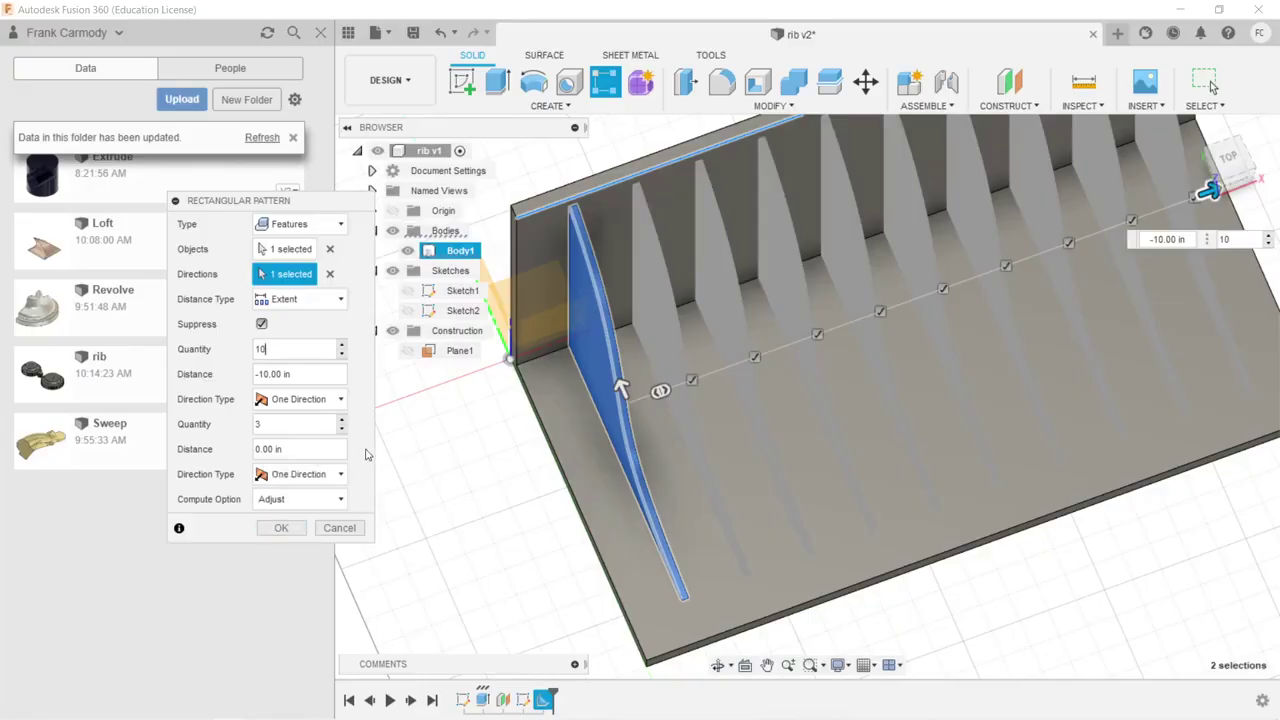
left_click(286, 529)
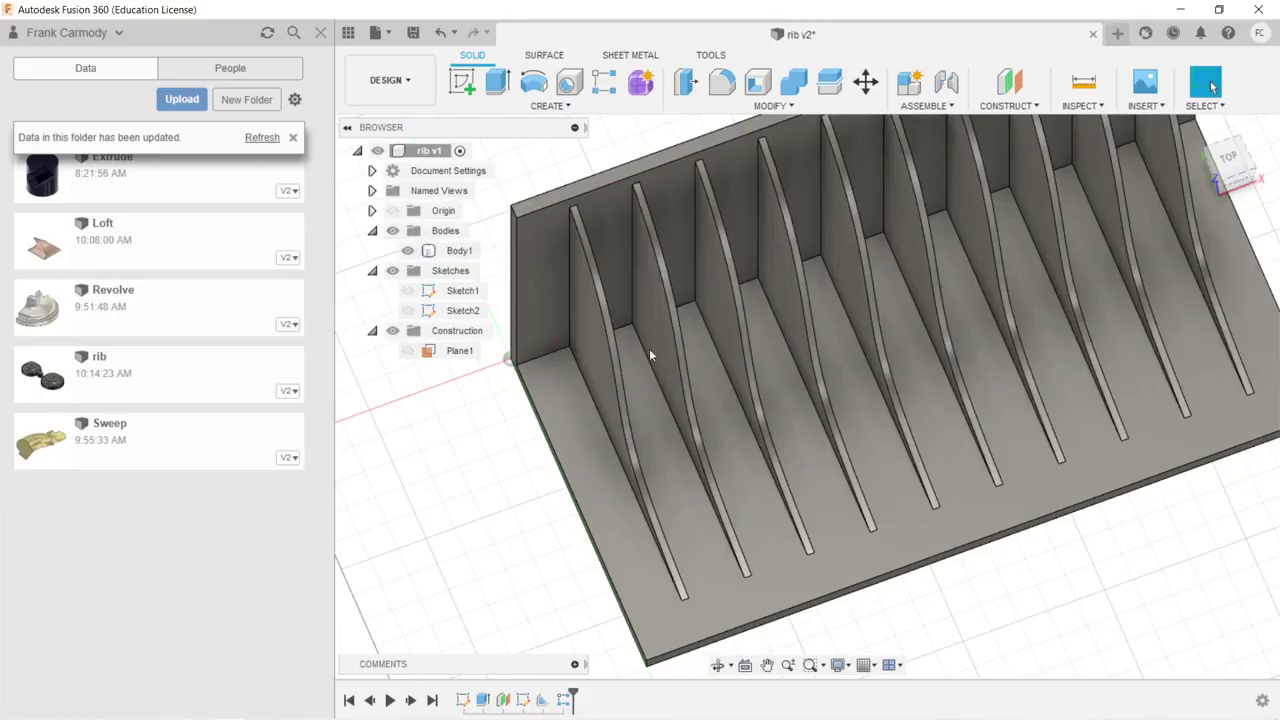
middle_click_drag(1240, 163, 956, 208, "shift")
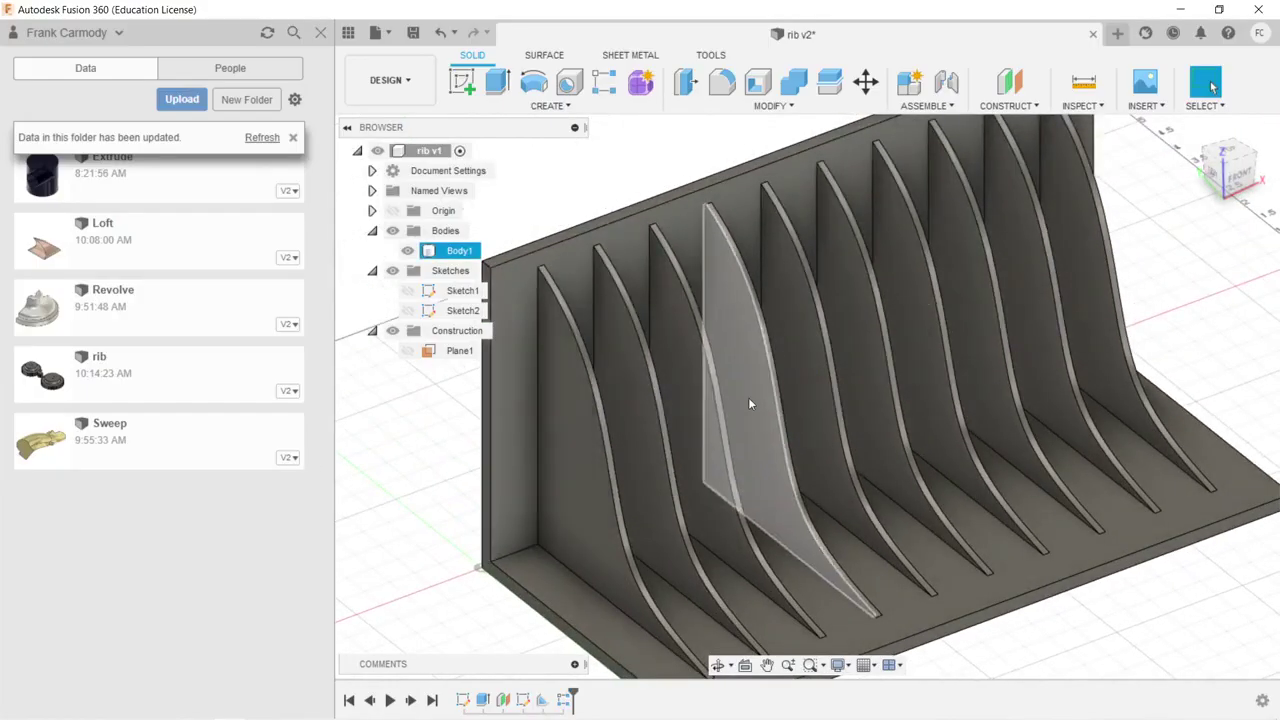
scroll(737, 420, "up", 2)
scroll(737, 427, "up", 1)
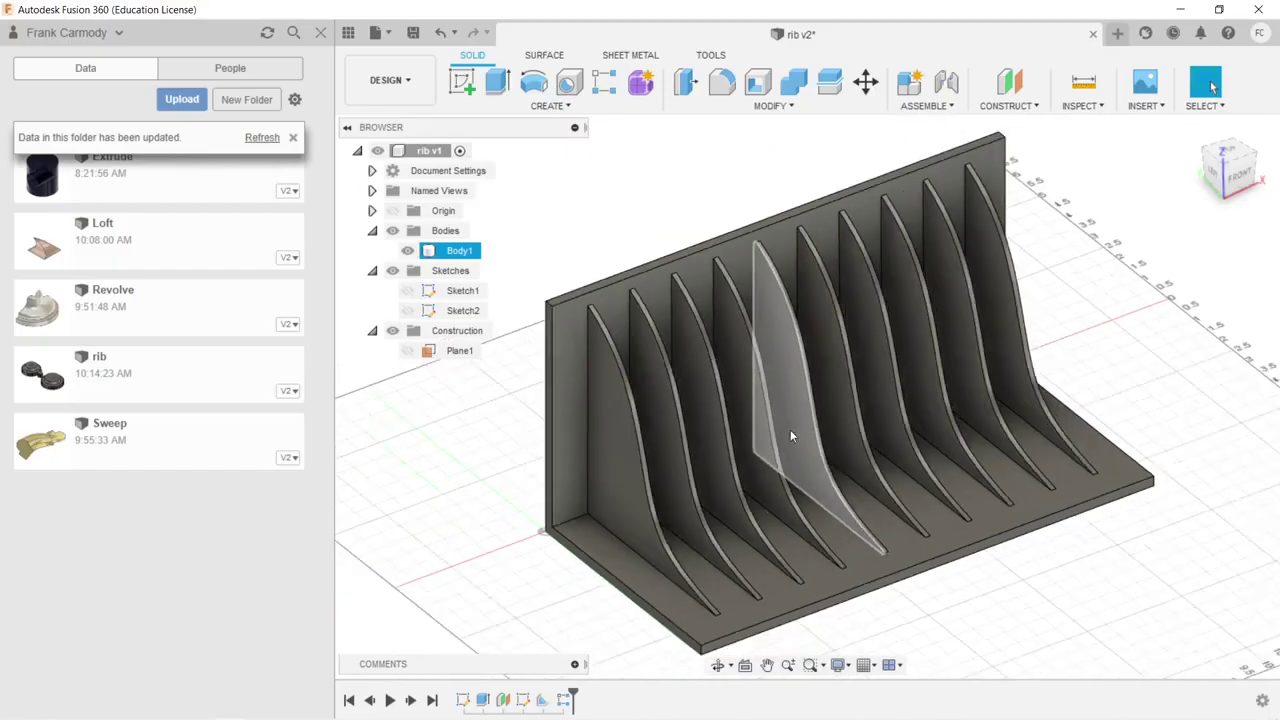
Convert Body1 into Component1:1 and bring up its Physical Material settings
right_click(445, 252)
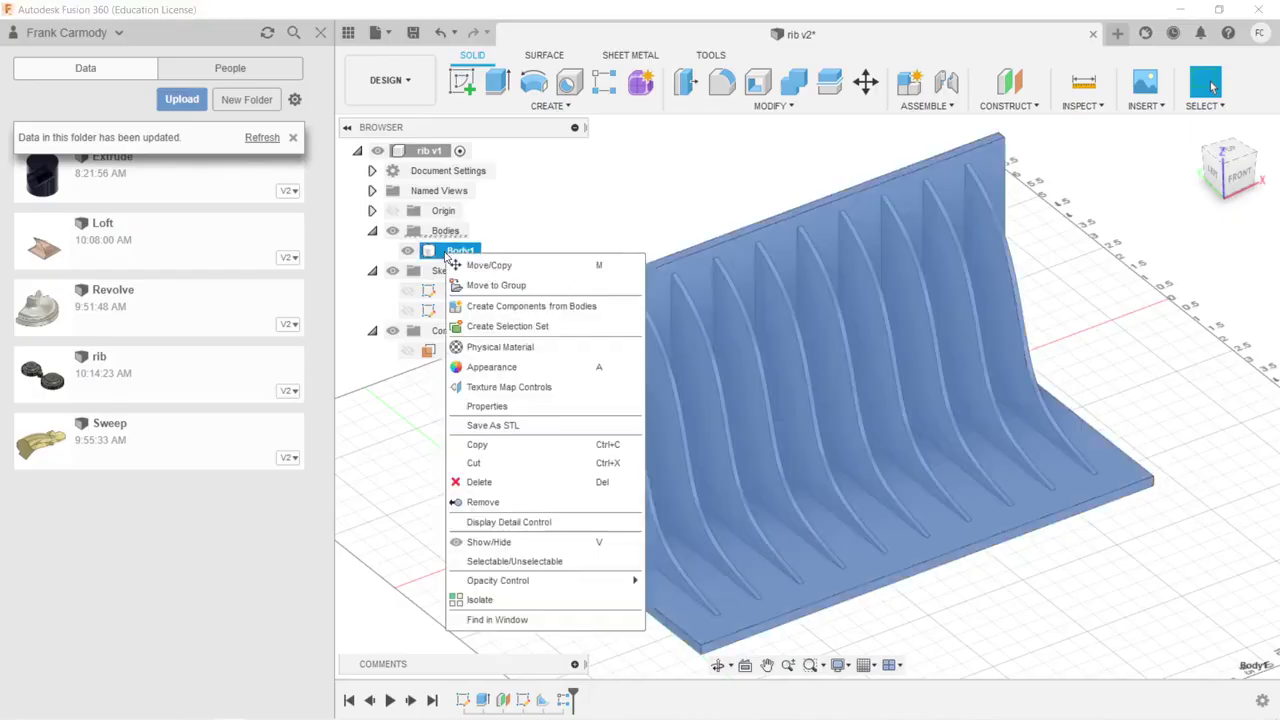
left_click(531, 306)
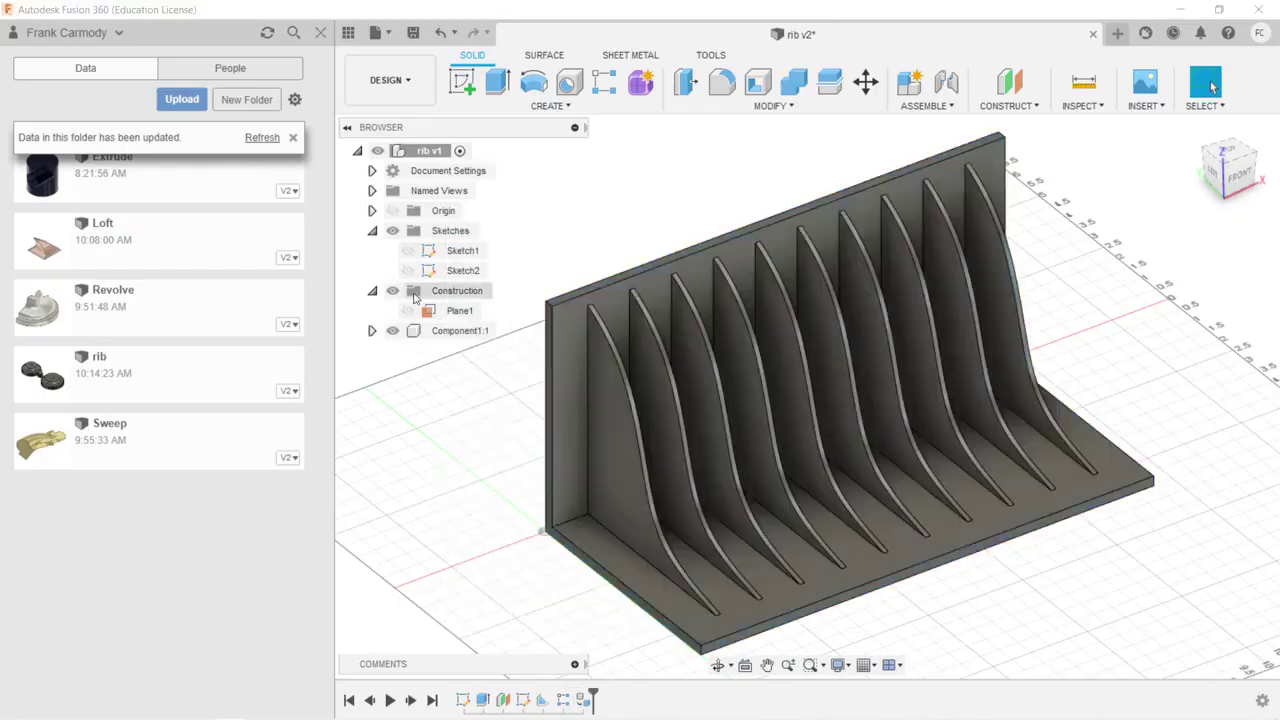
right_click(457, 331)
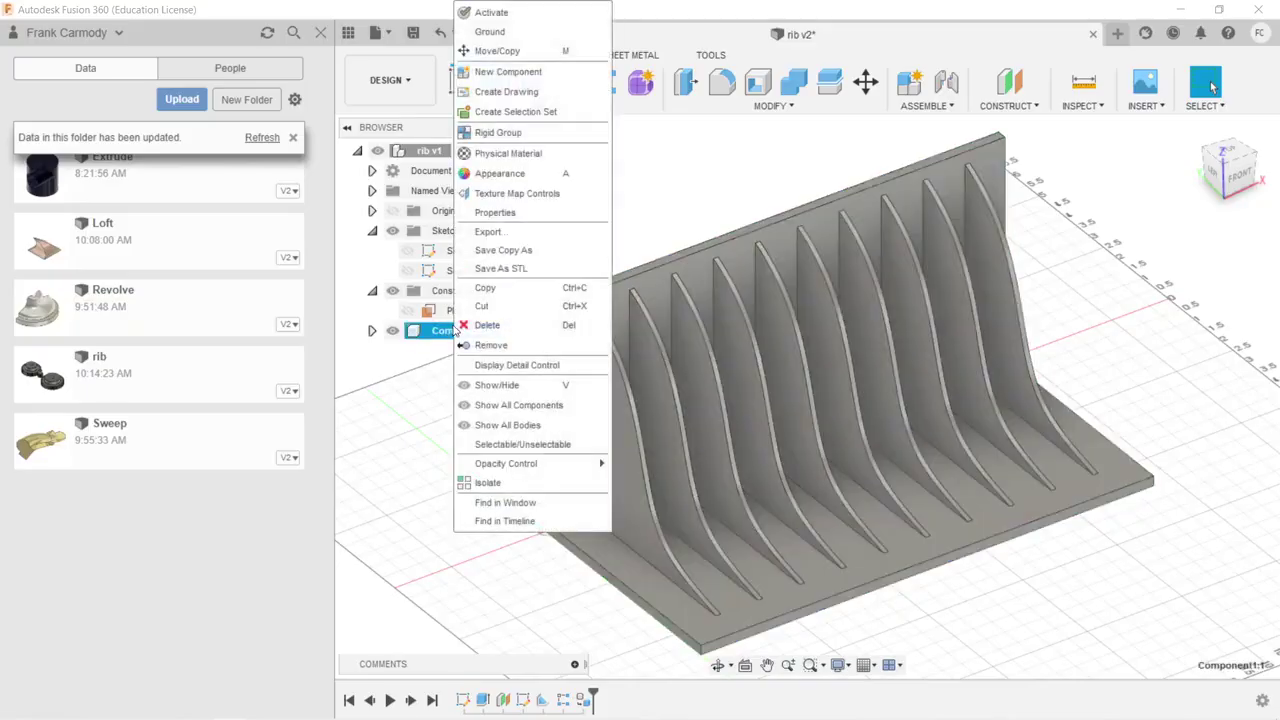
left_click(525, 154)
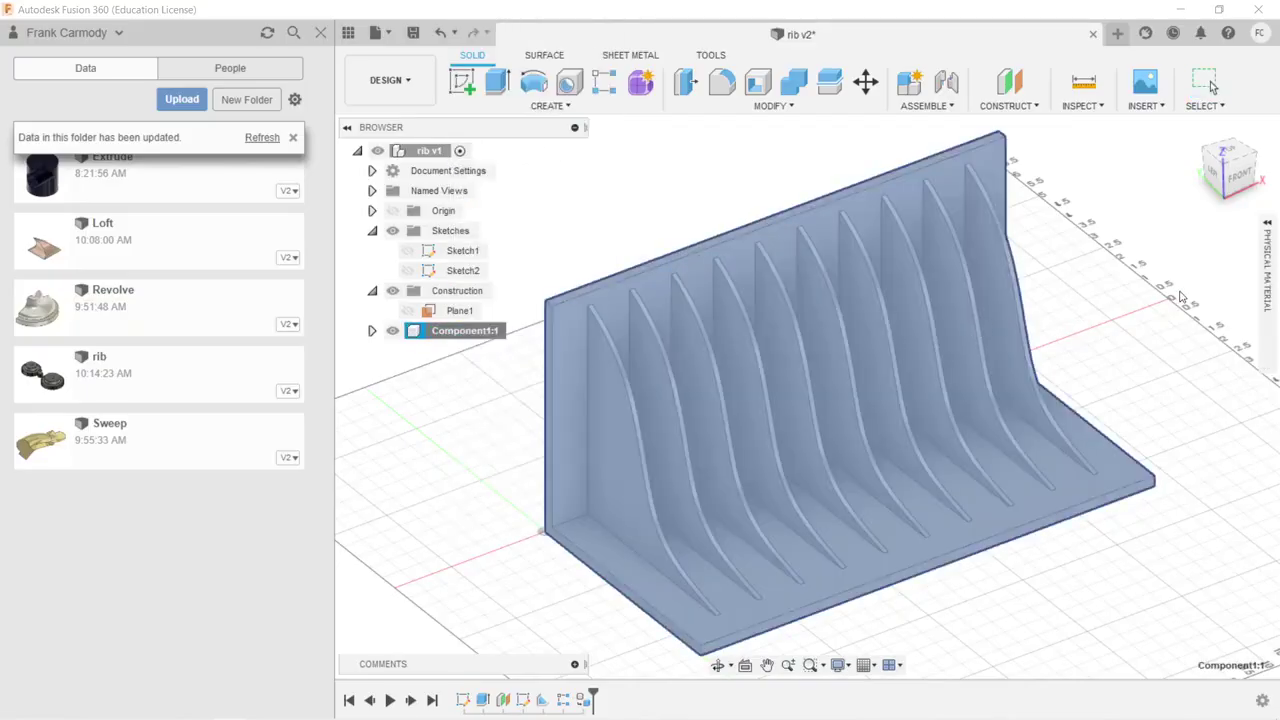
Drag ABS Plastic from the Plastic materials onto the bracket component
left_click(1266, 226)
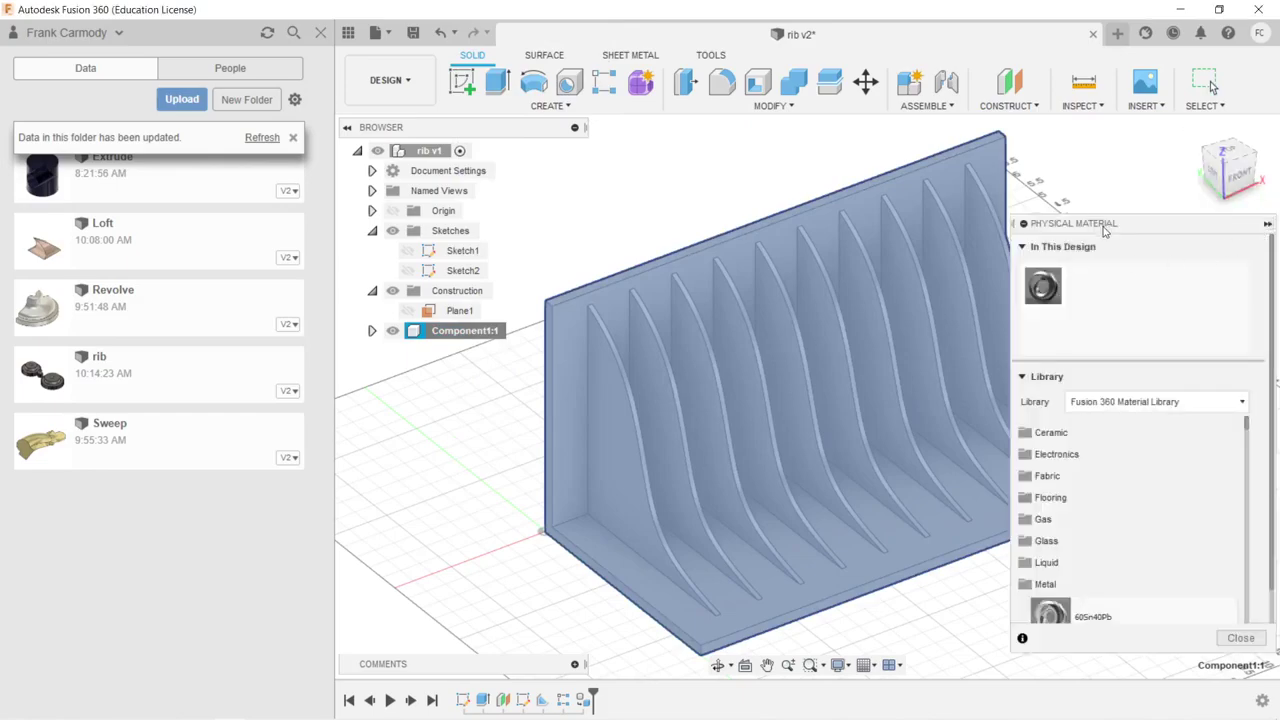
left_click_drag(1104, 229, 1030, 200)
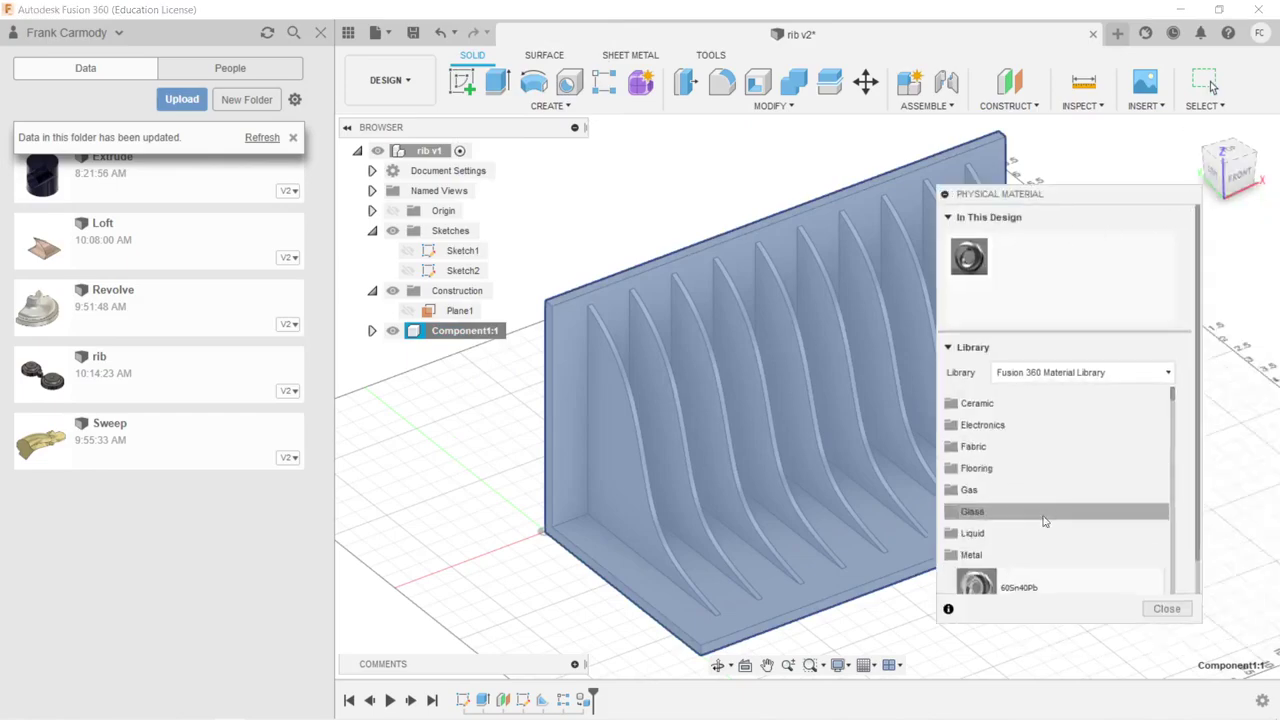
scroll(1054, 529, "down", 2)
left_click(982, 512)
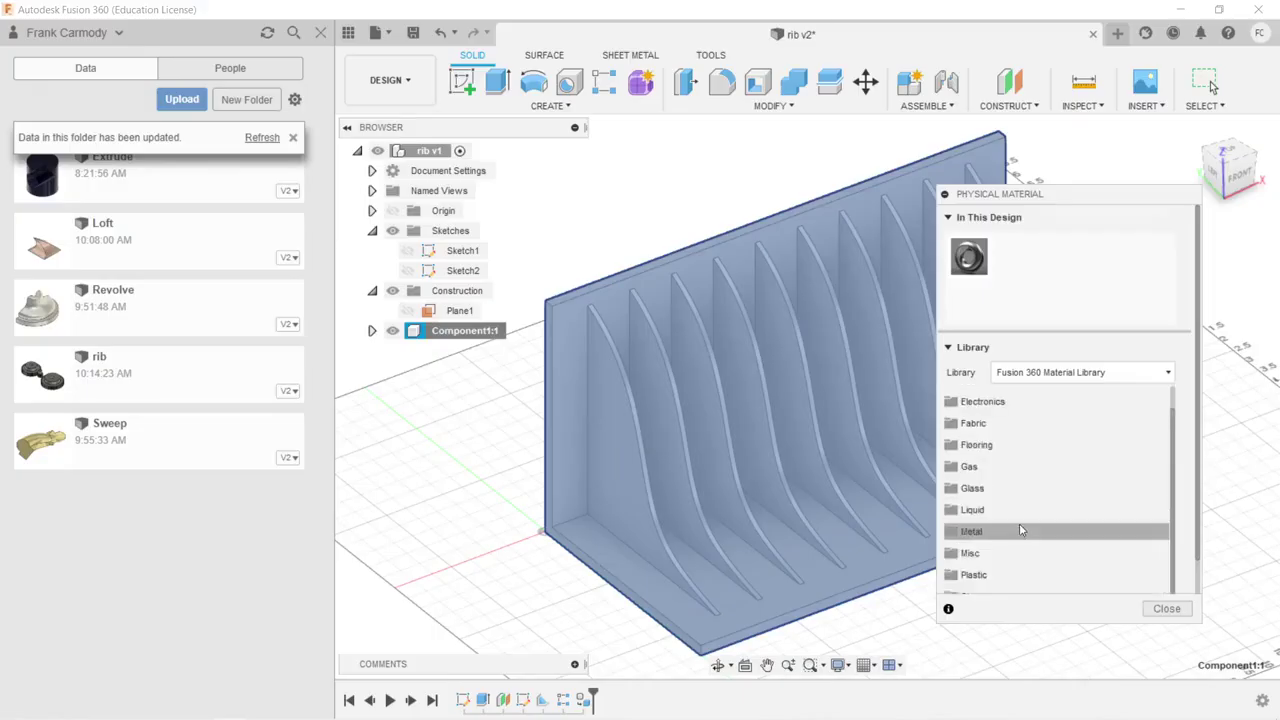
left_click(982, 541)
scroll(1080, 515, "down", 2)
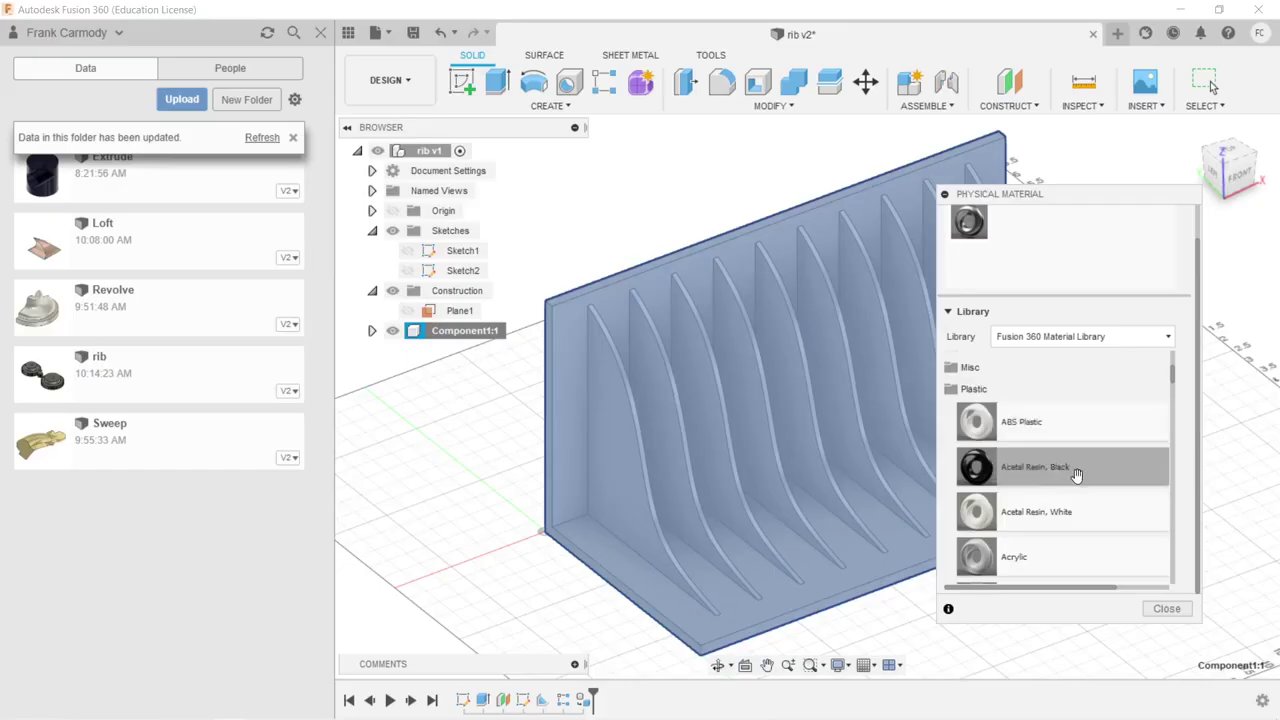
scroll(1077, 468, "down", 5)
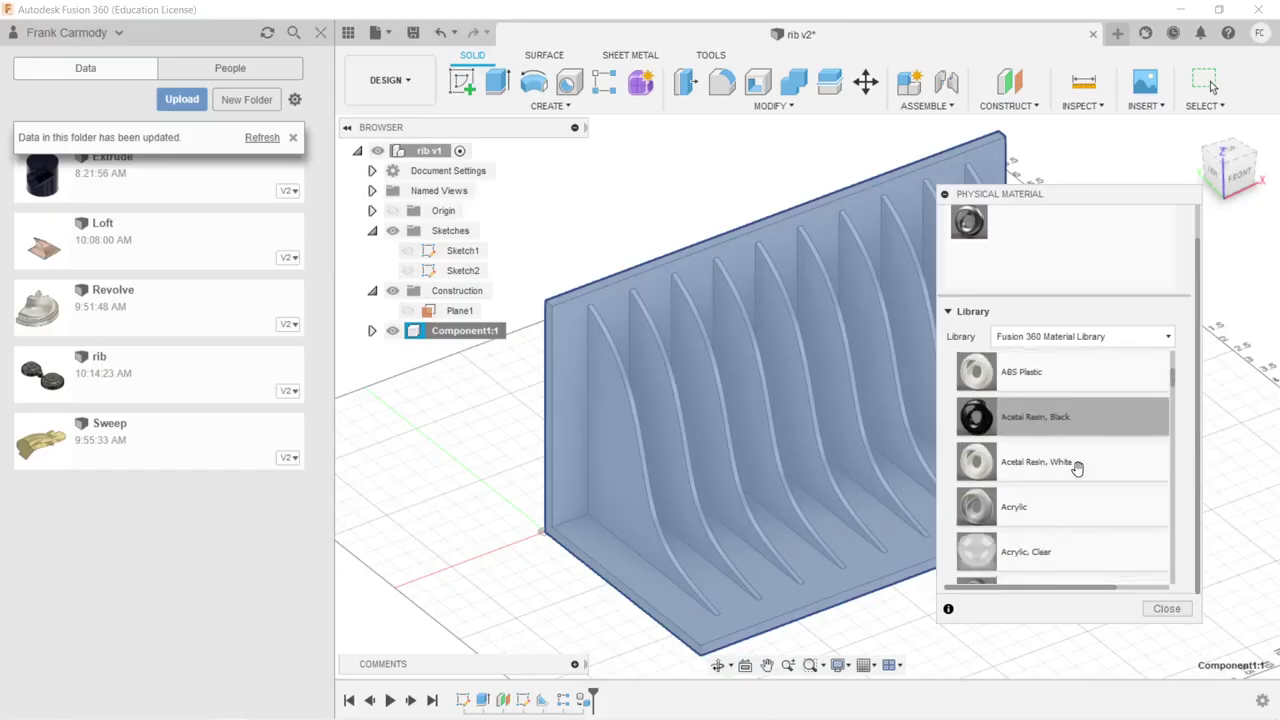
scroll(1077, 468, "down", 5)
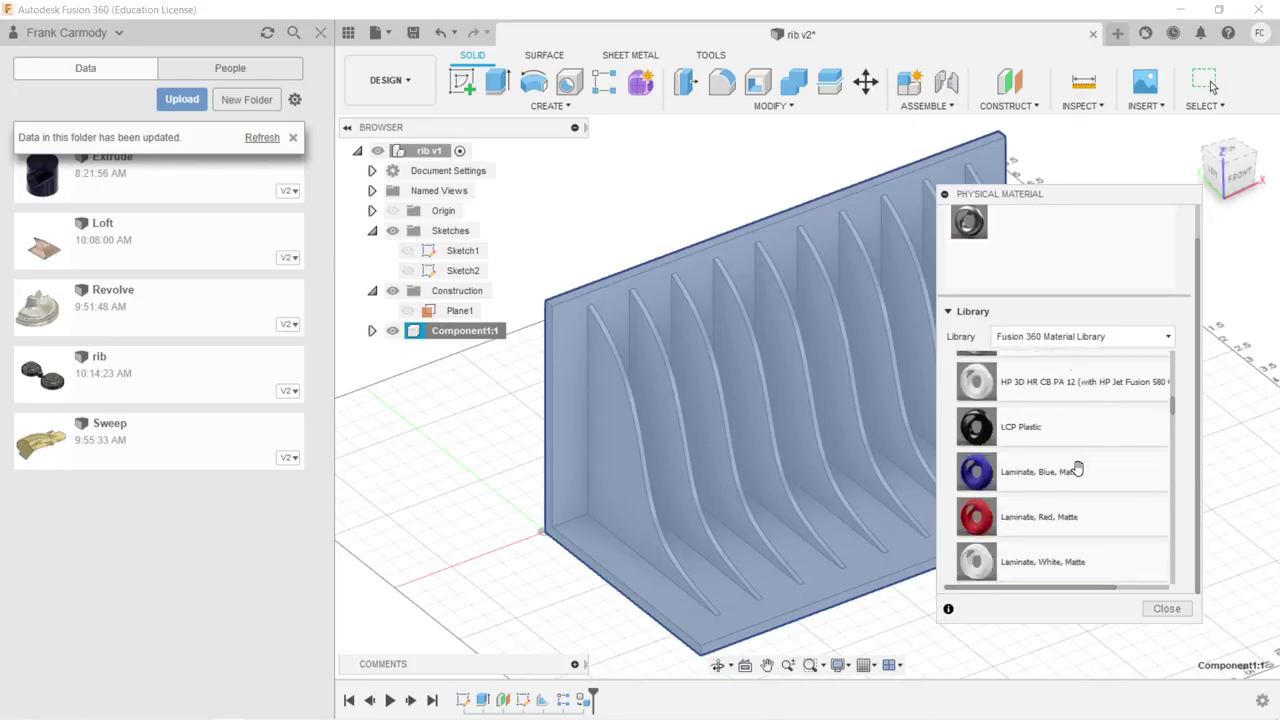
scroll(1077, 467, "up", 8)
scroll(1077, 464, "up", 2)
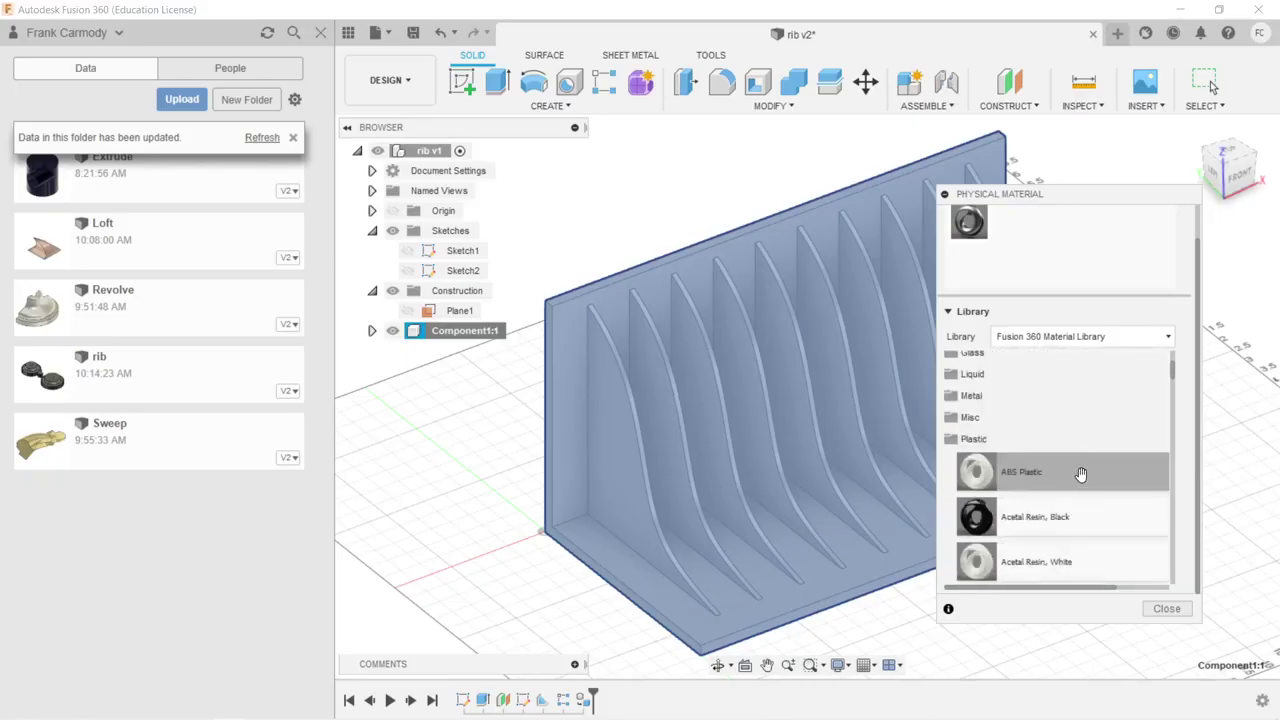
left_click_drag(1072, 473, 824, 377)
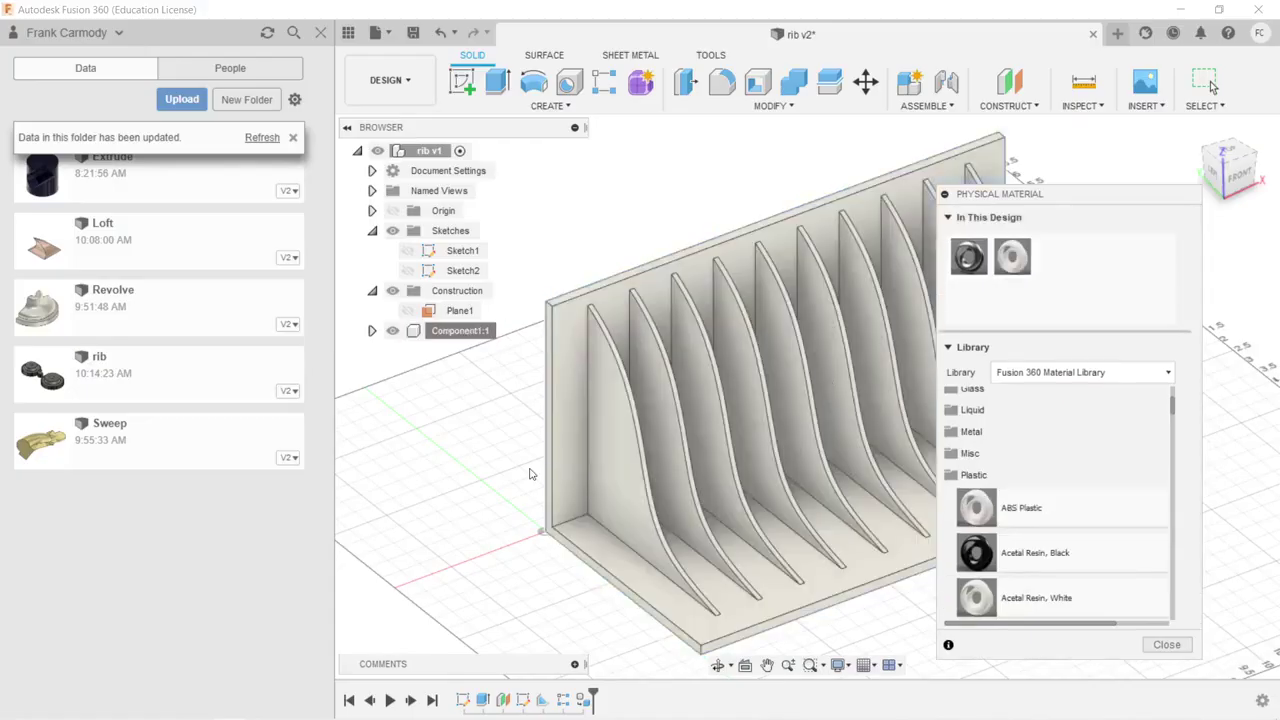
Collapse the material panel, move it aside, and orbit to view the bracket from the left
left_click(945, 194)
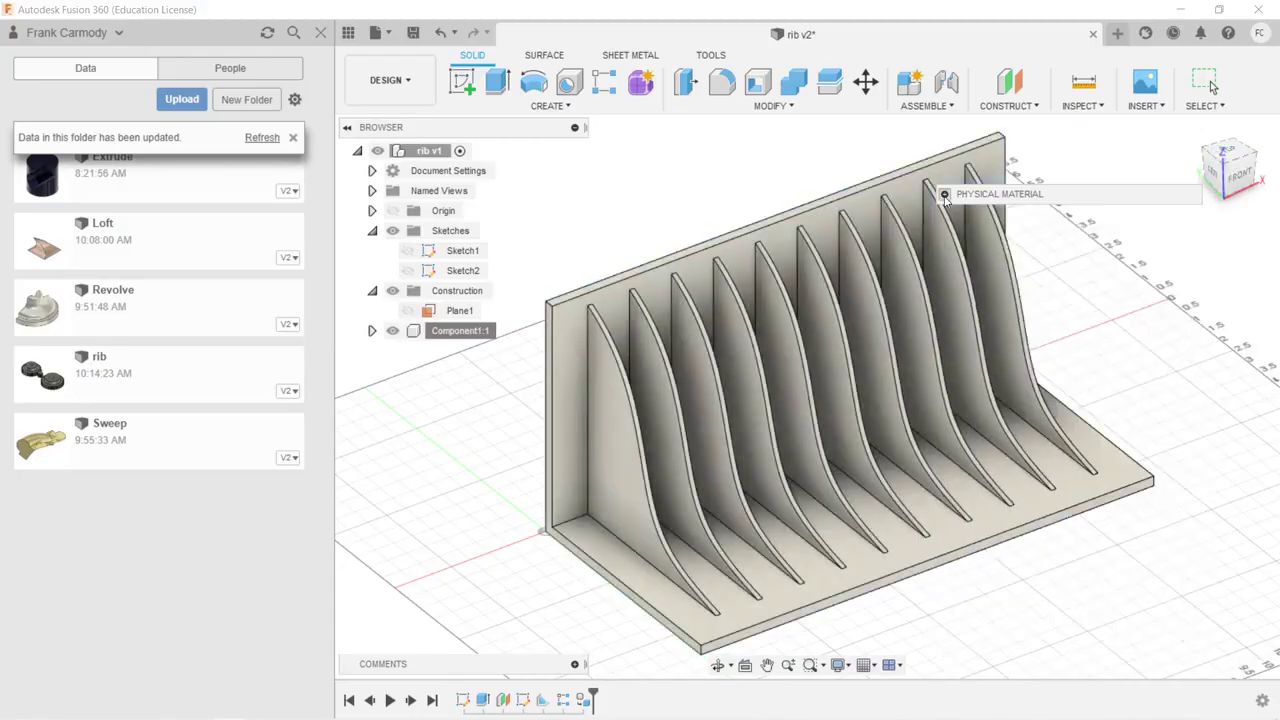
left_click_drag(969, 200, 1155, 253)
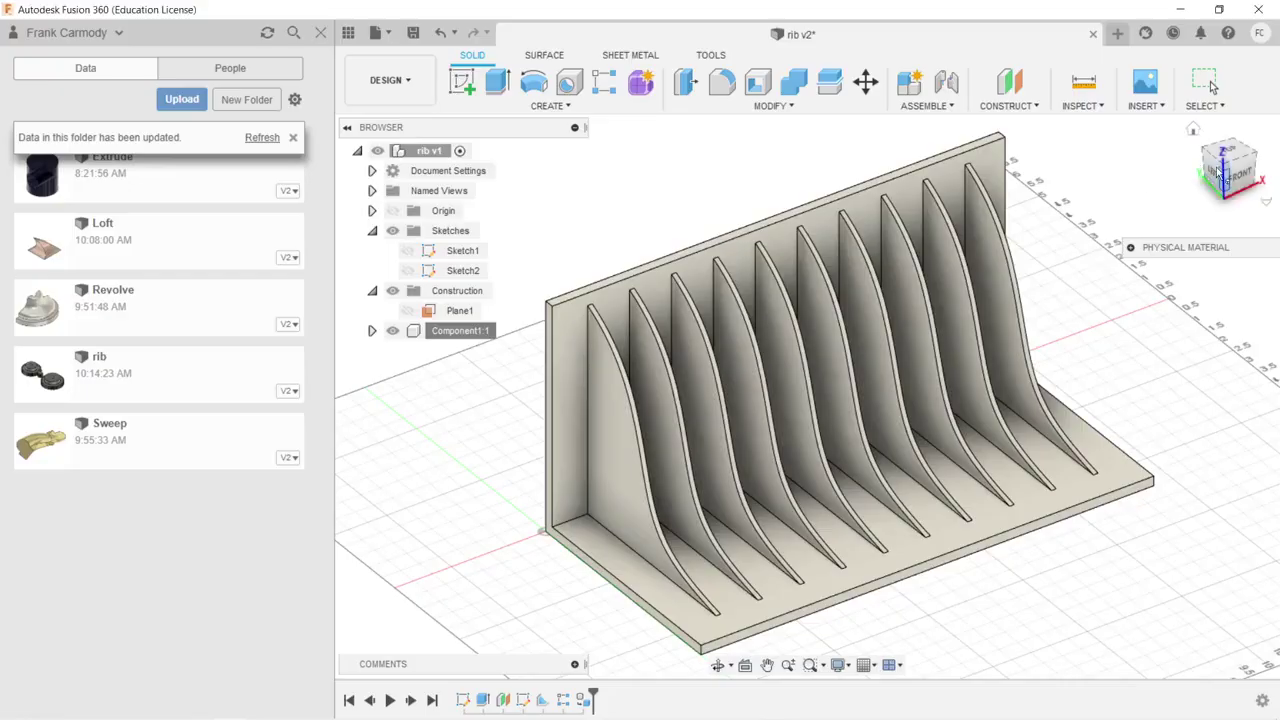
mouse_move(1218, 172)
left_mouse_down()
mouse_move(1245, 167)
mouse_move(1232, 172)
left_mouse_up()
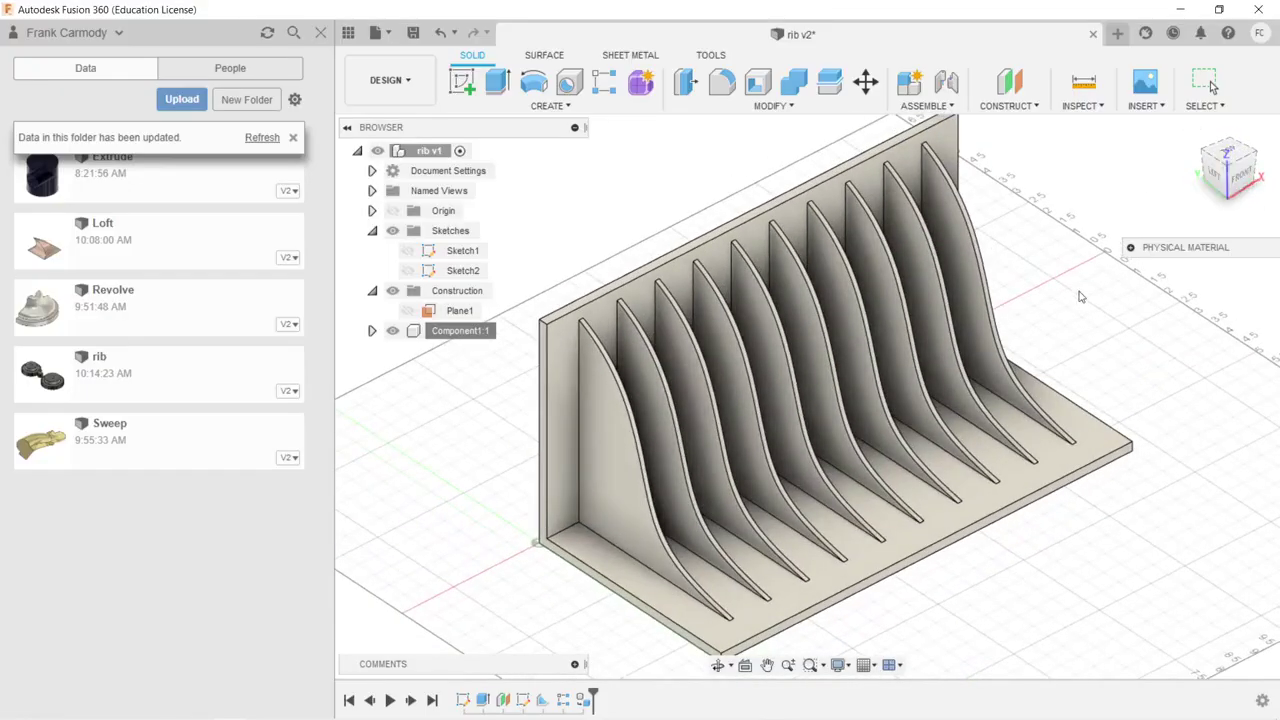